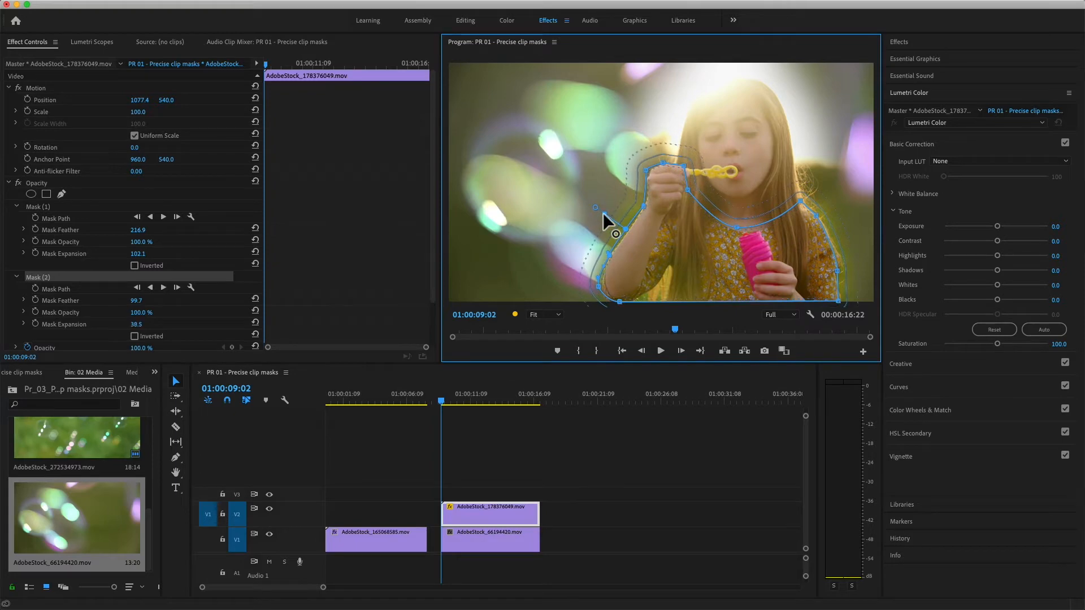
key(grave)
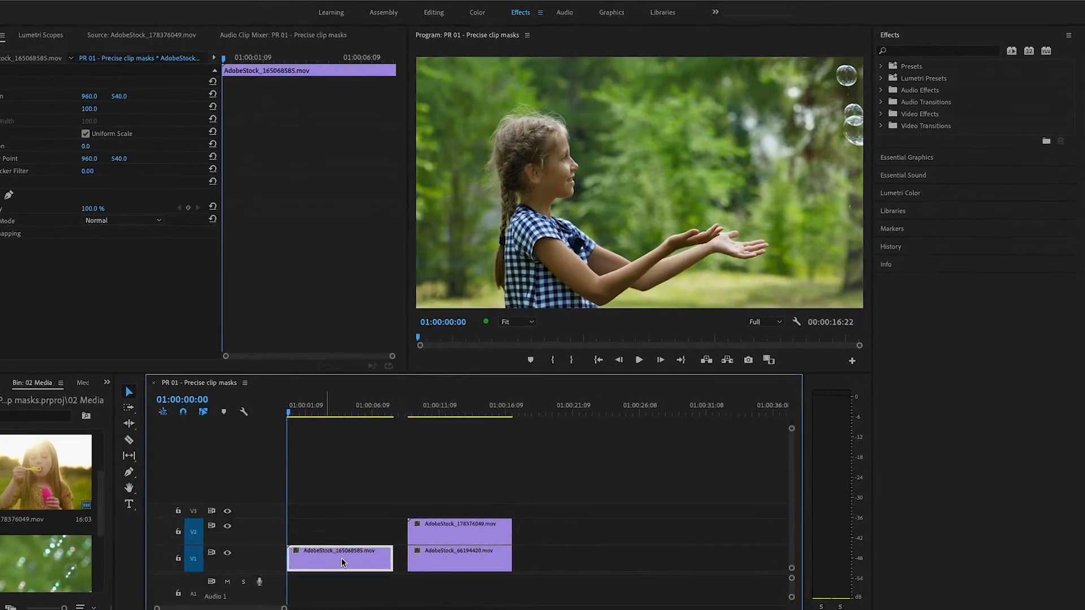
Add a new Lumetri Color effect to the AdobeStock_165068585.mov clip
click(891, 196)
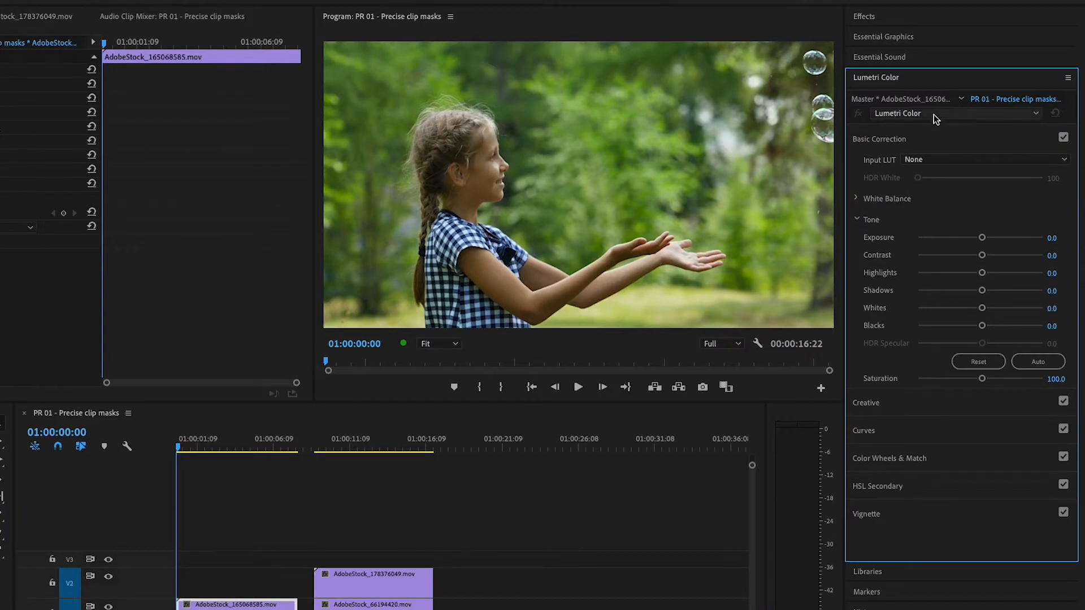
click(1038, 114)
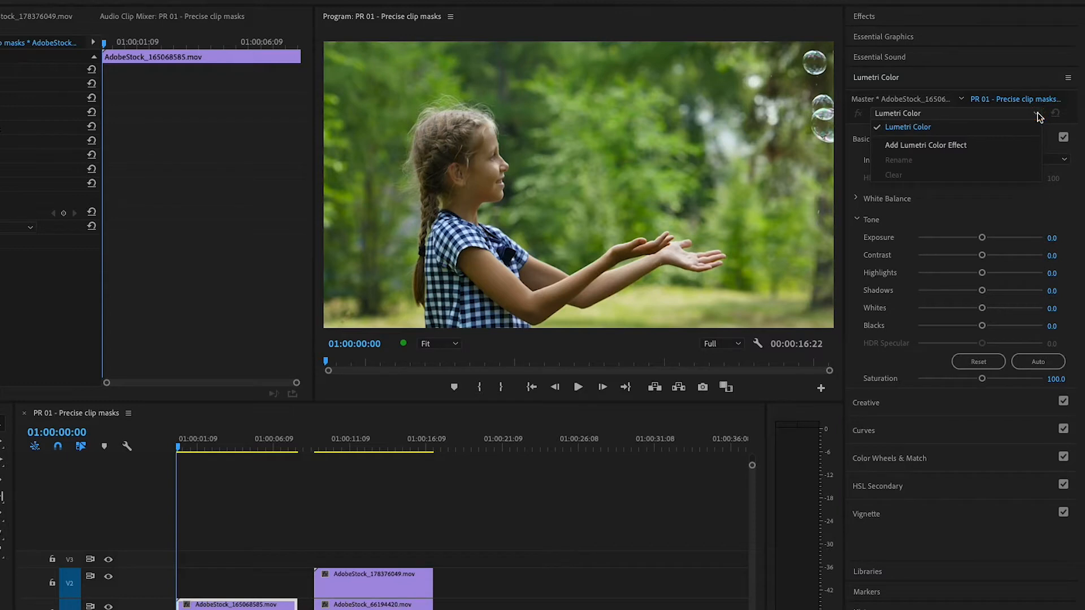
click(982, 145)
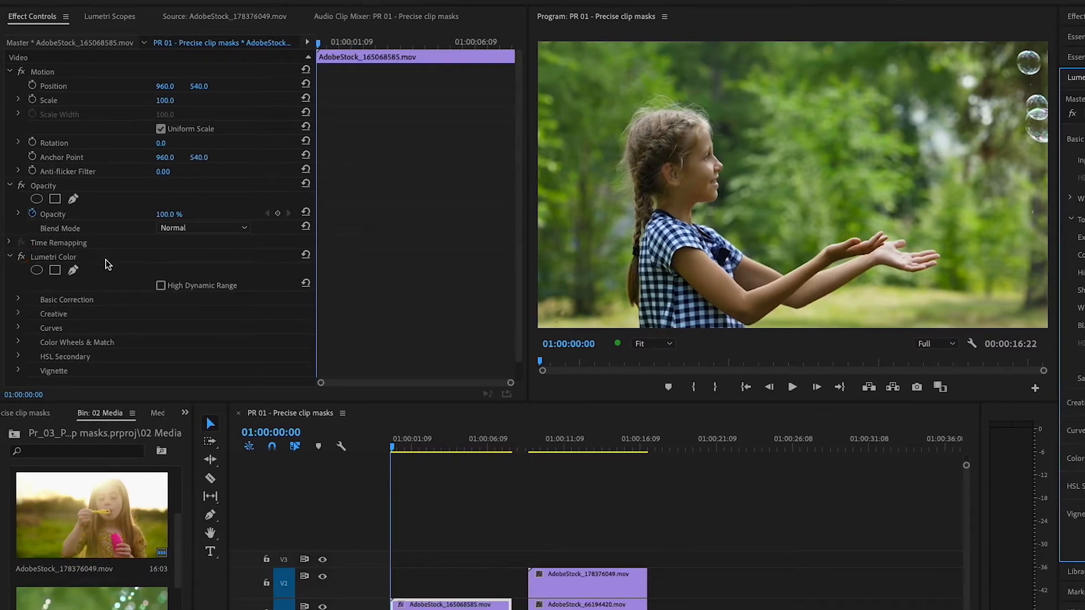
Add an elliptical mask to the Lumetri Color effect and move, resize and rotate it to fit the girl's face
click(36, 271)
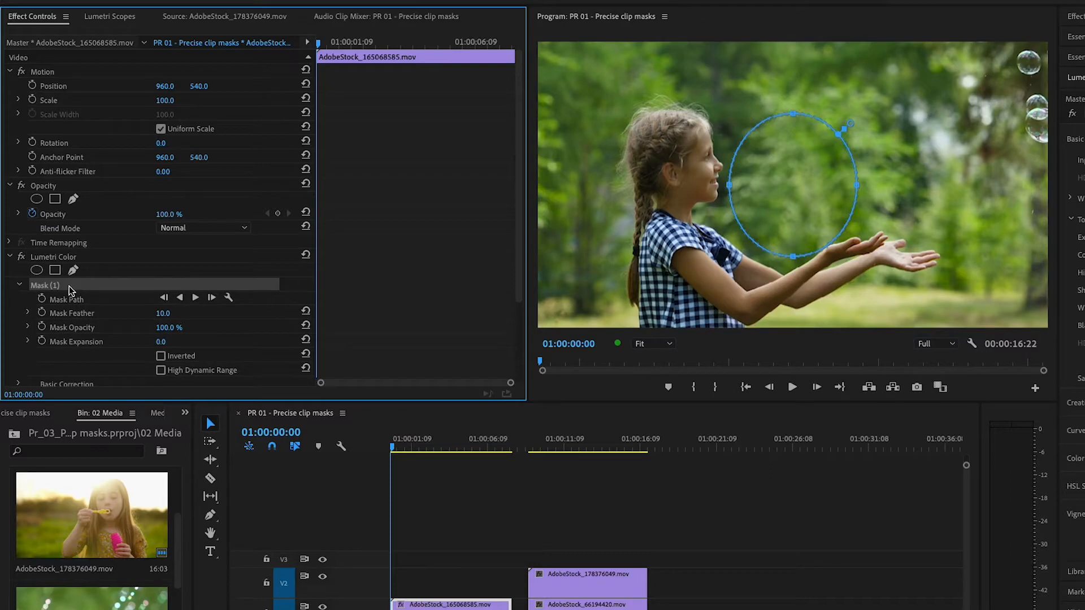
drag(799, 181, 684, 156)
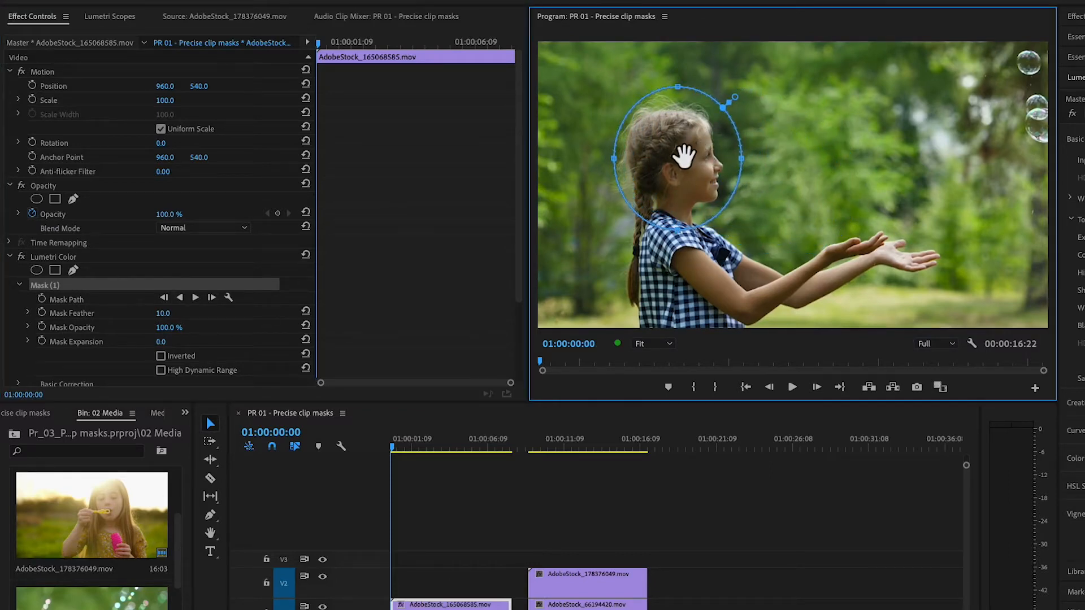
drag(613, 158, 647, 159)
drag(695, 88, 695, 110)
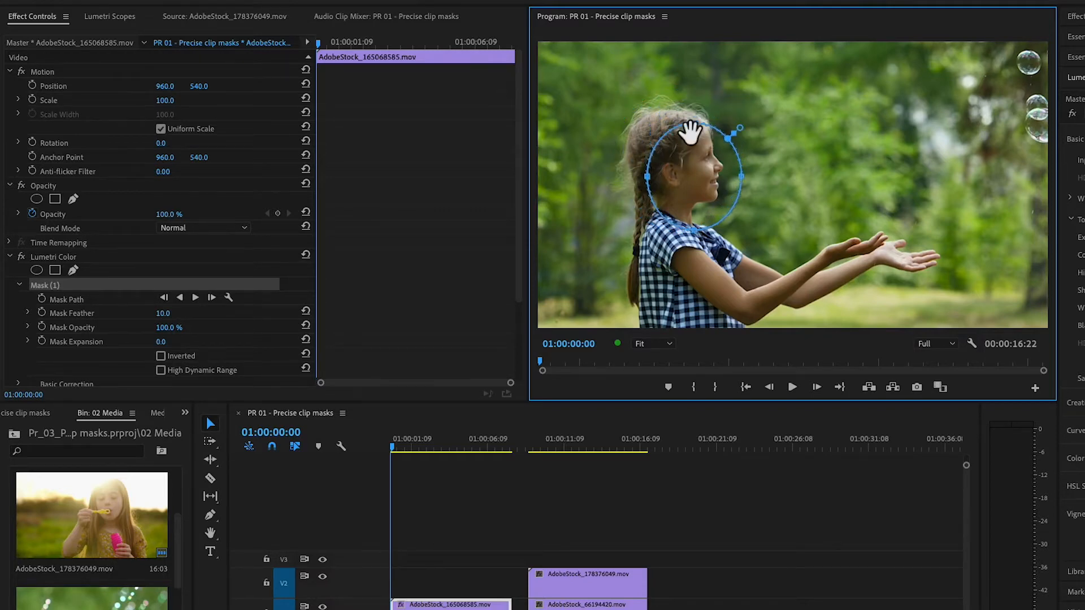
drag(708, 179, 725, 166)
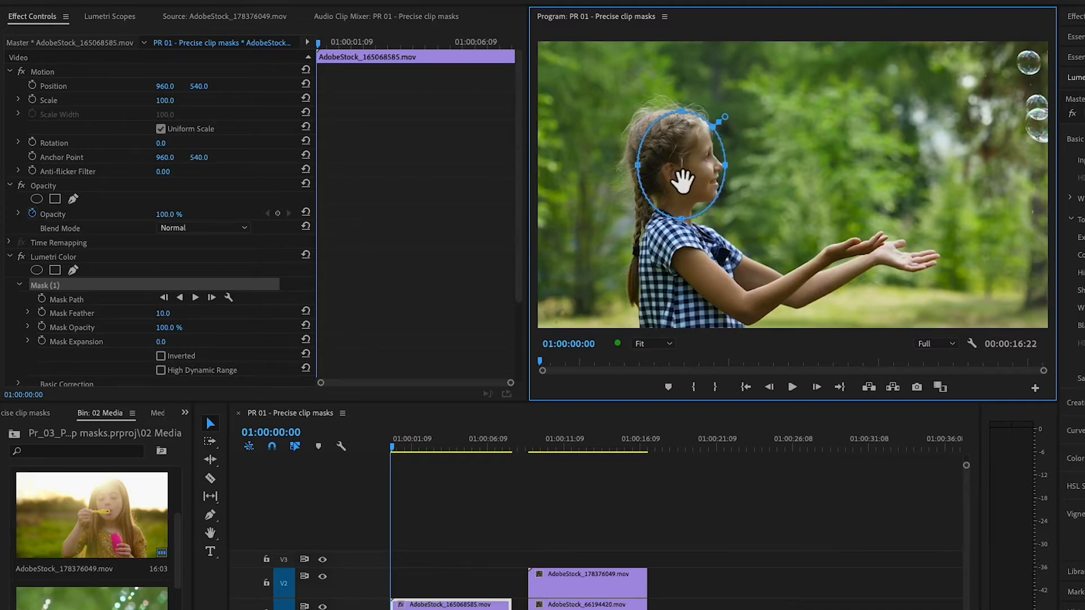
drag(680, 171, 684, 171)
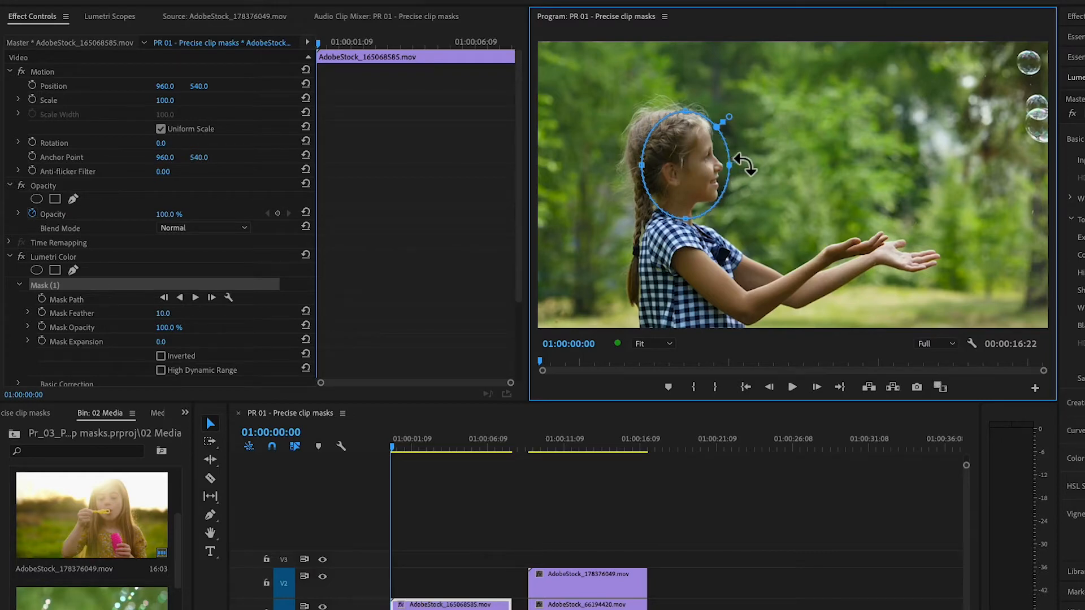
drag(744, 164, 692, 160)
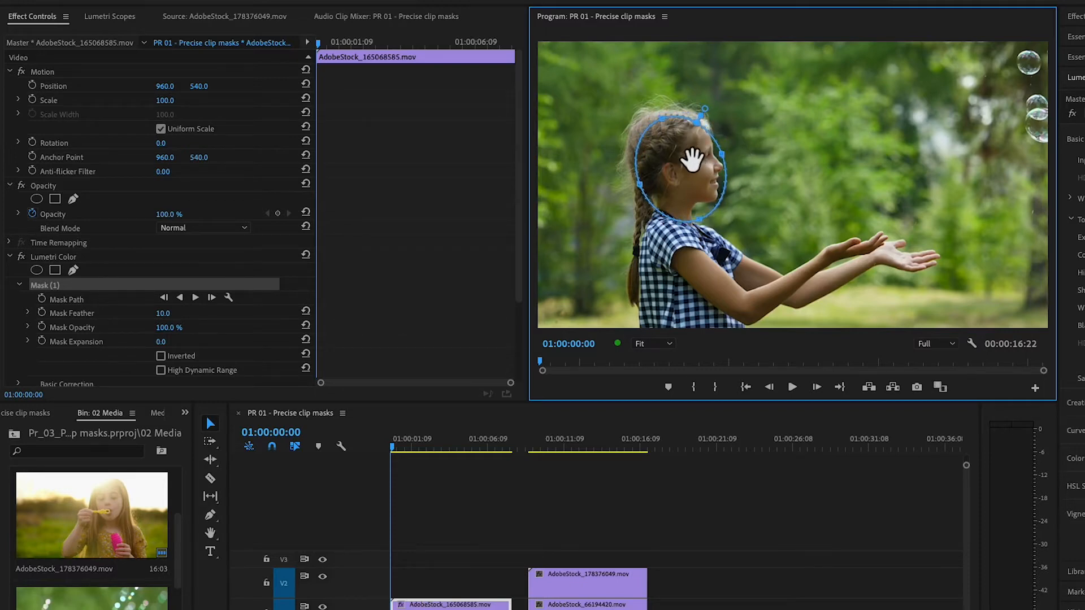
Track the Lumetri Color face mask forward through the whole clip
click(111, 288)
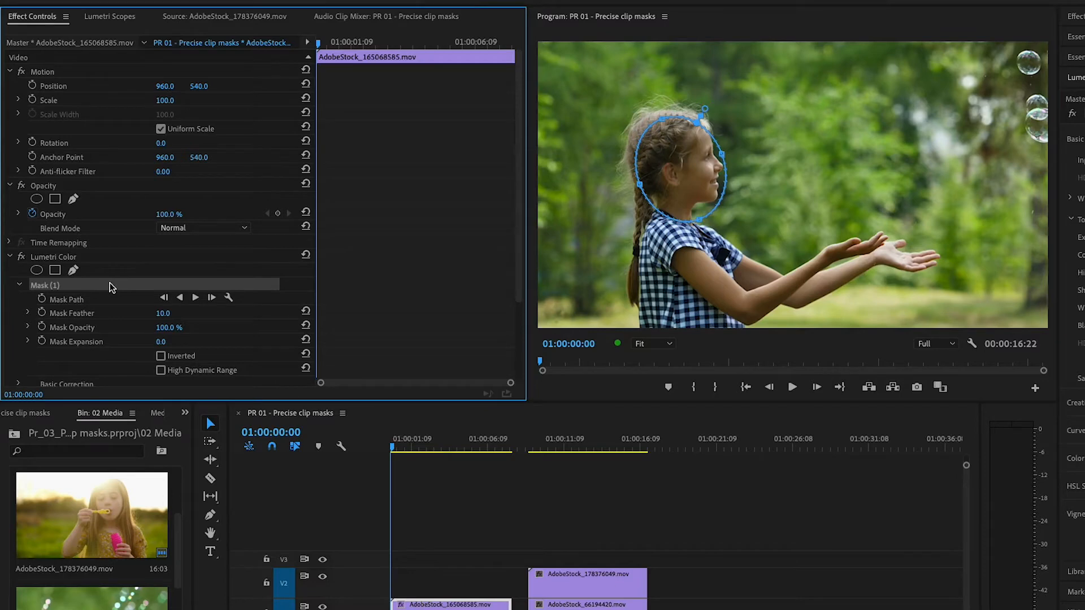
click(195, 297)
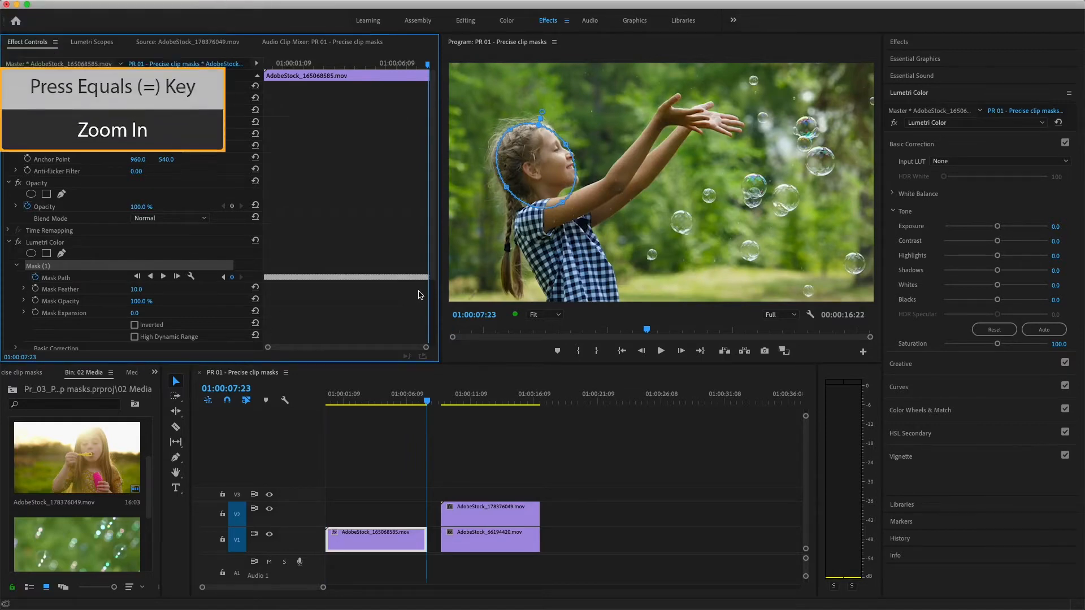
Examine the tracked Mask Path keyframes near the end of the clip
key(equal)
key(equal)
key(equal)
key(equal)
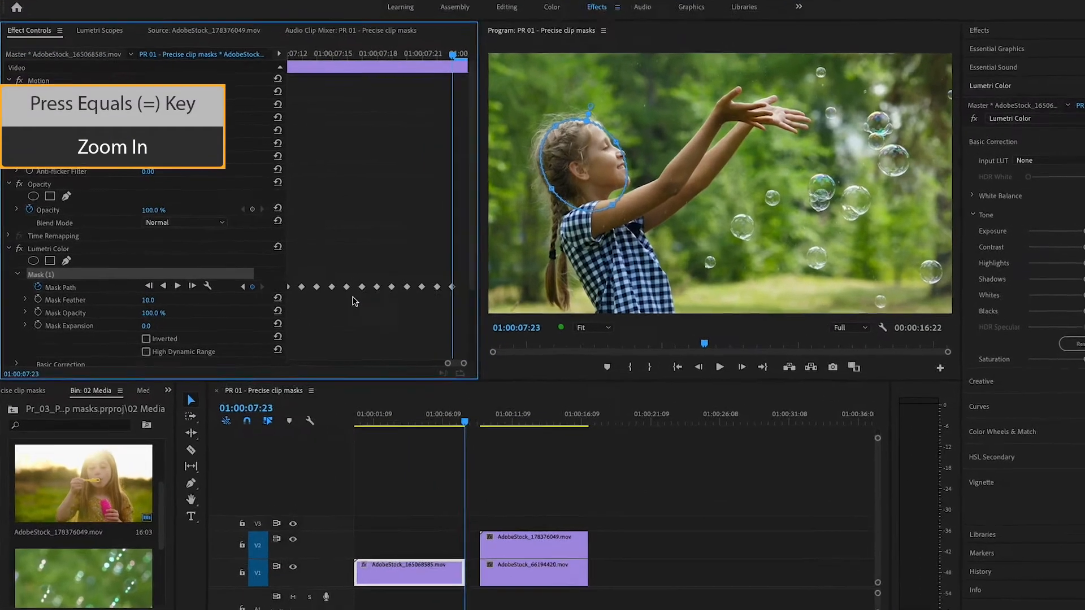
key(minus)
key(minus)
key(minus)
key(minus)
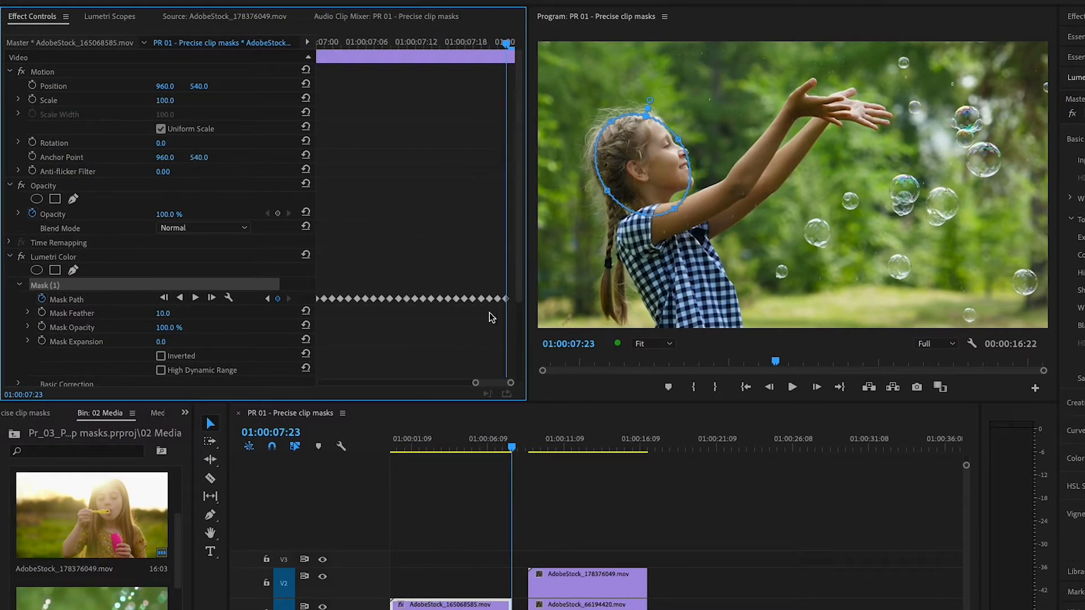
At the clip's start, set the face mask's feather to 101.0 and its expansion to 46.3
drag(512, 44, 295, 48)
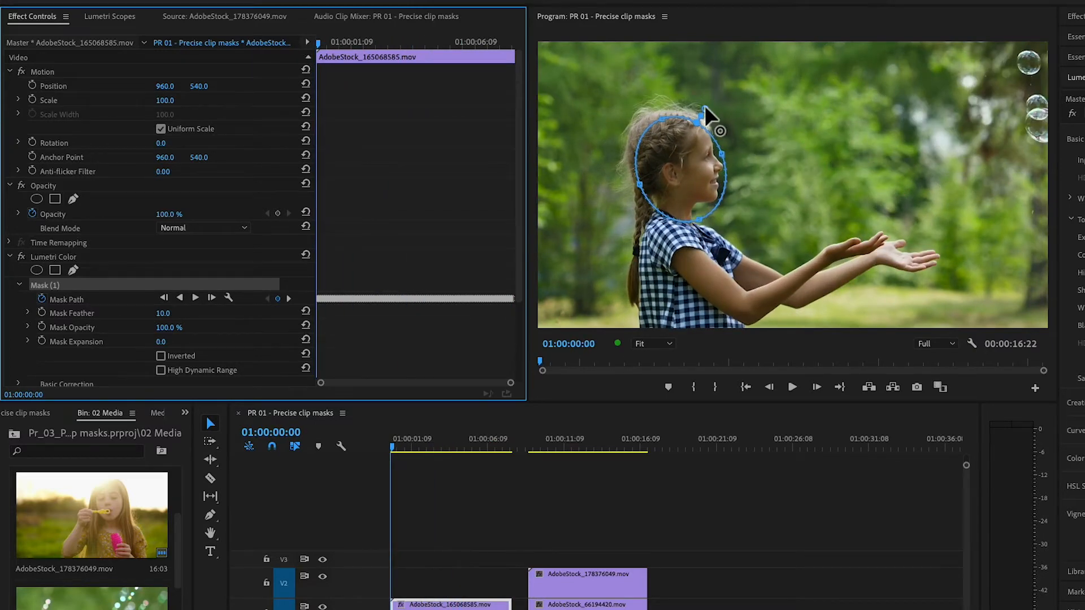
drag(706, 111, 717, 95)
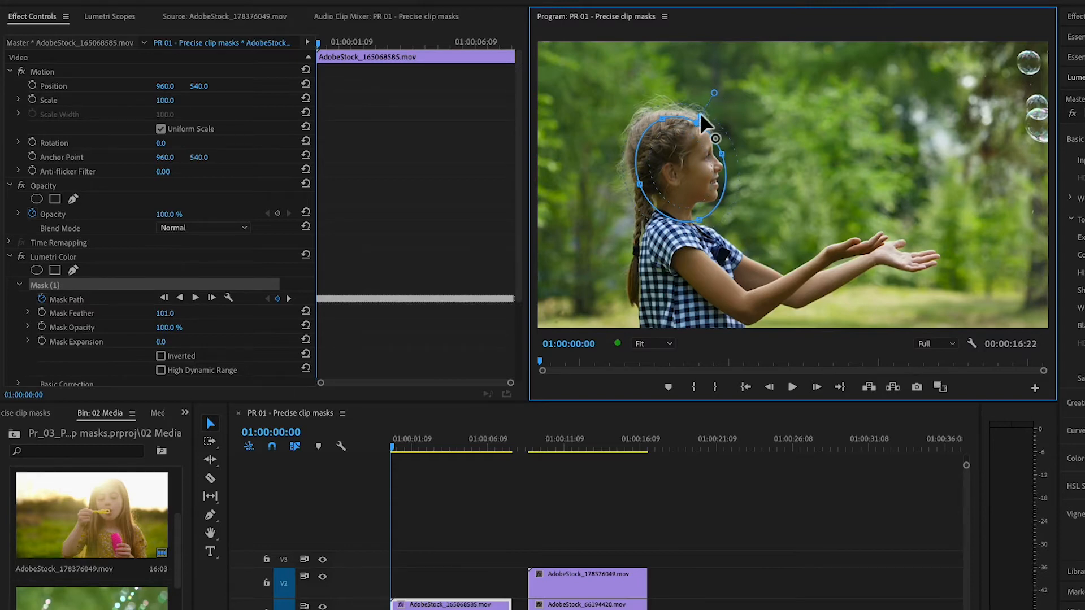
drag(701, 120, 711, 92)
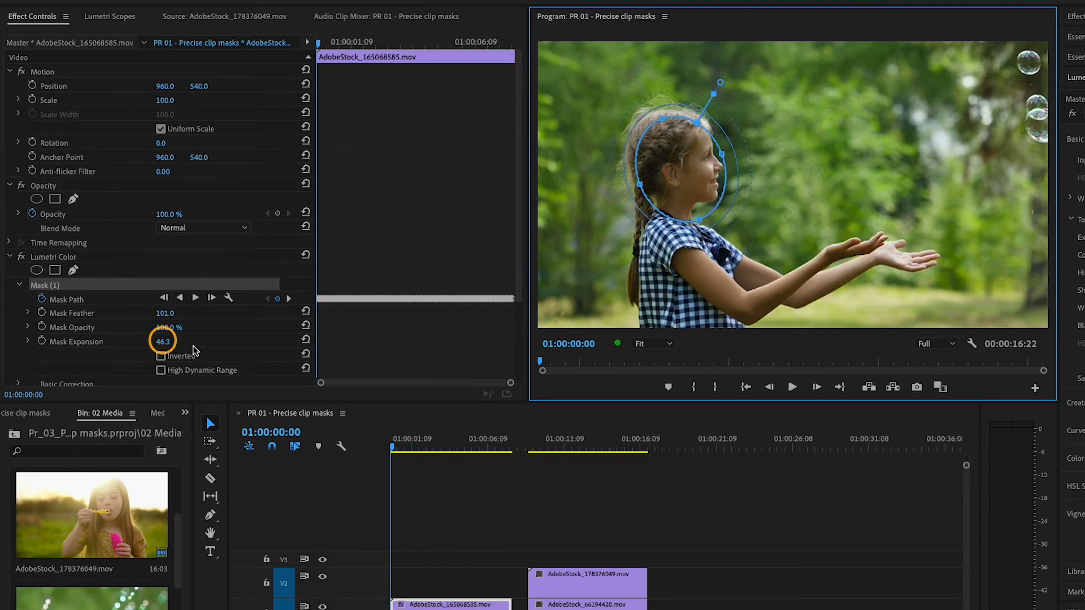
Raise the masked Lumetri Color effect's Highlights to 80.5 and its creative Vibrance to 80.5
click(73, 291)
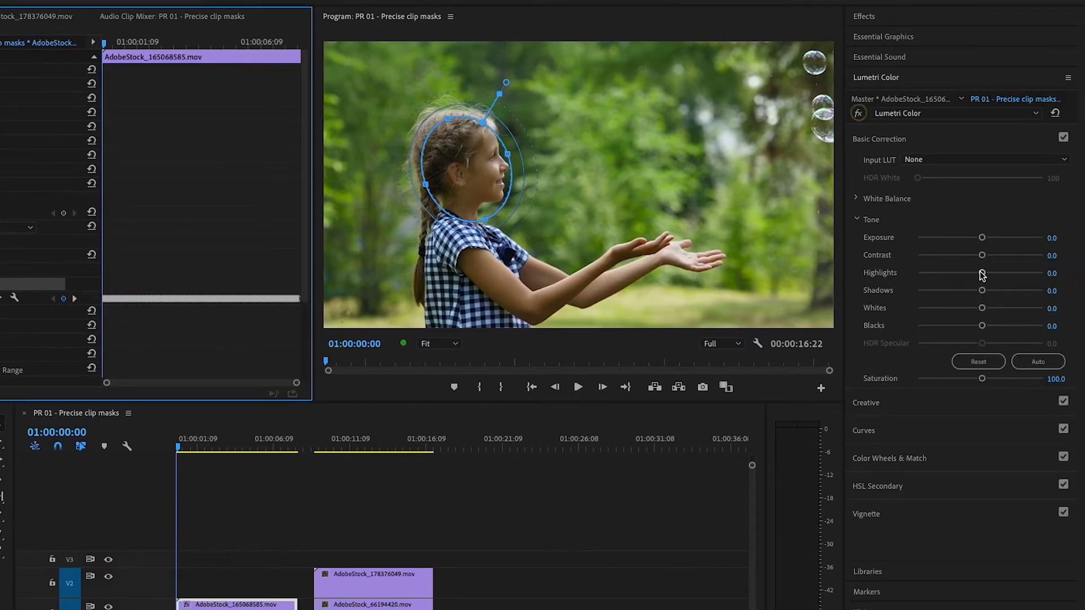
drag(982, 274, 1010, 272)
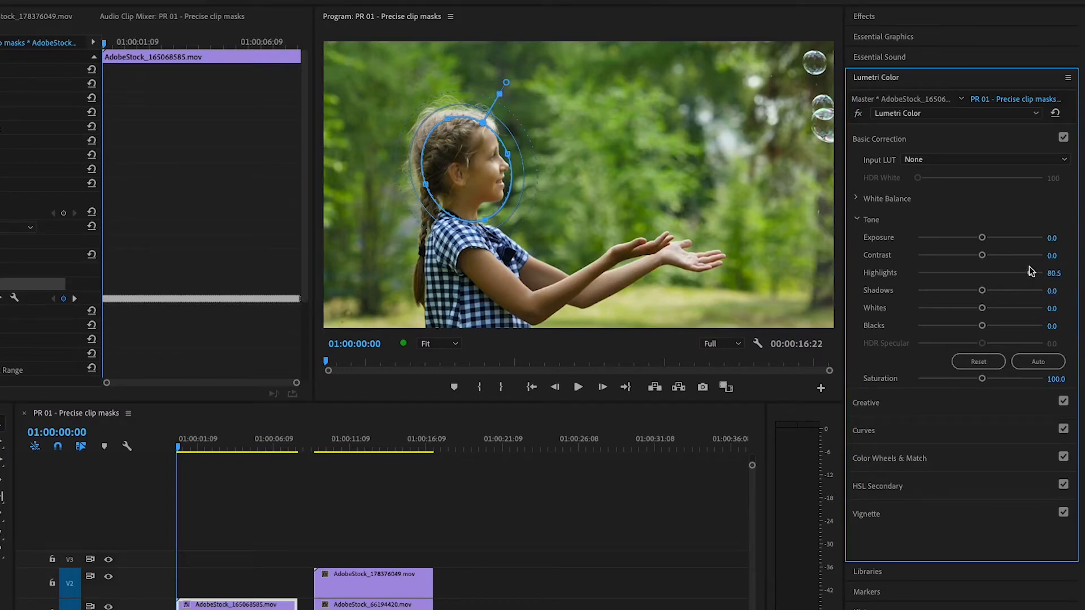
click(873, 401)
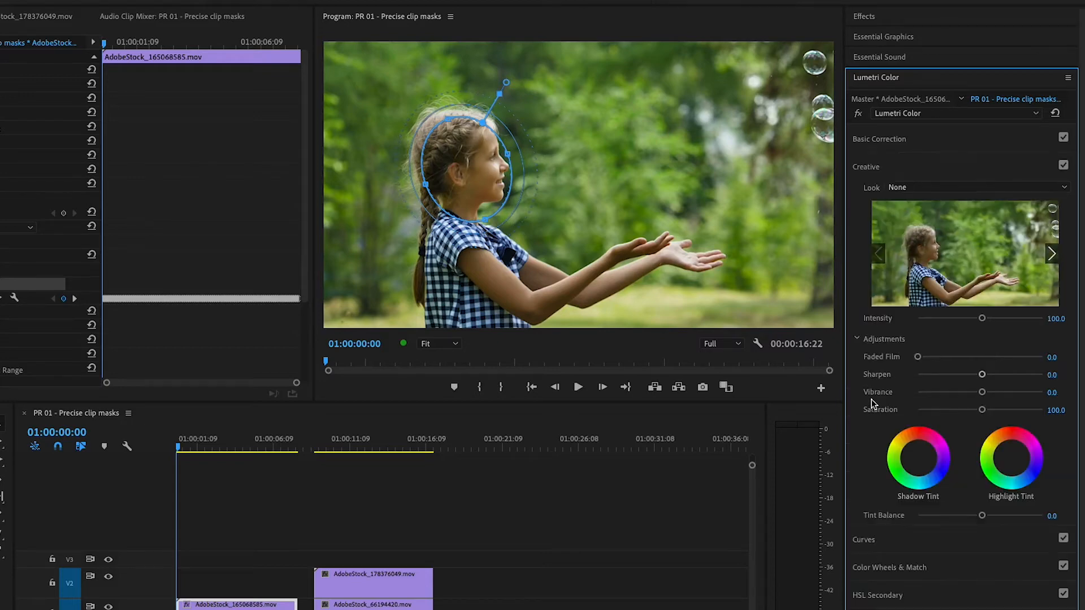
drag(983, 394, 1020, 397)
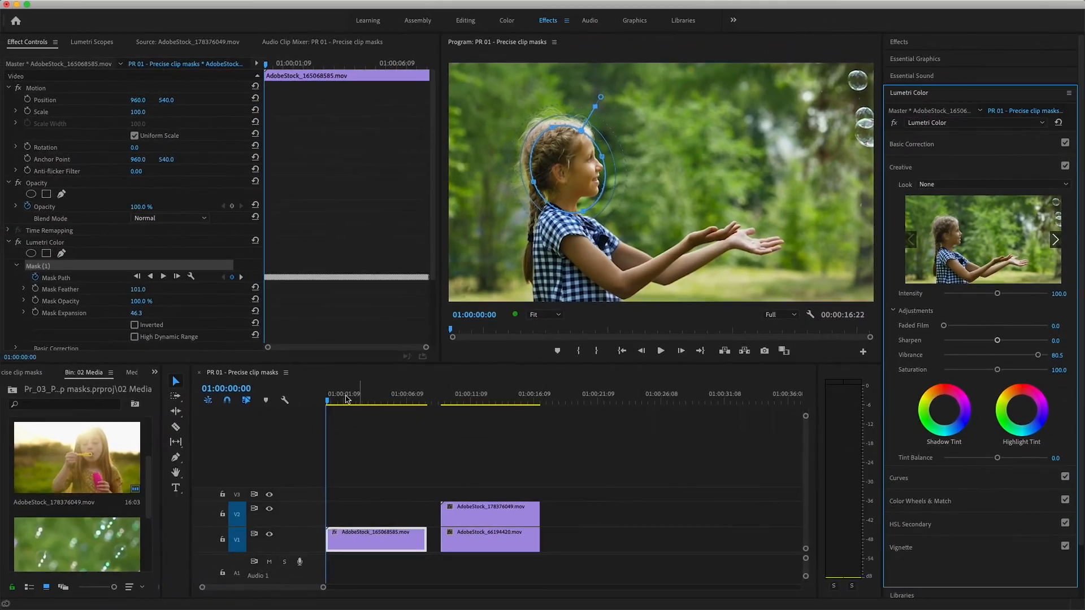
Play the graded clip from its start, compare it with the Lumetri Color effect toggled, and return to the sequence start
click(327, 402)
key(space)
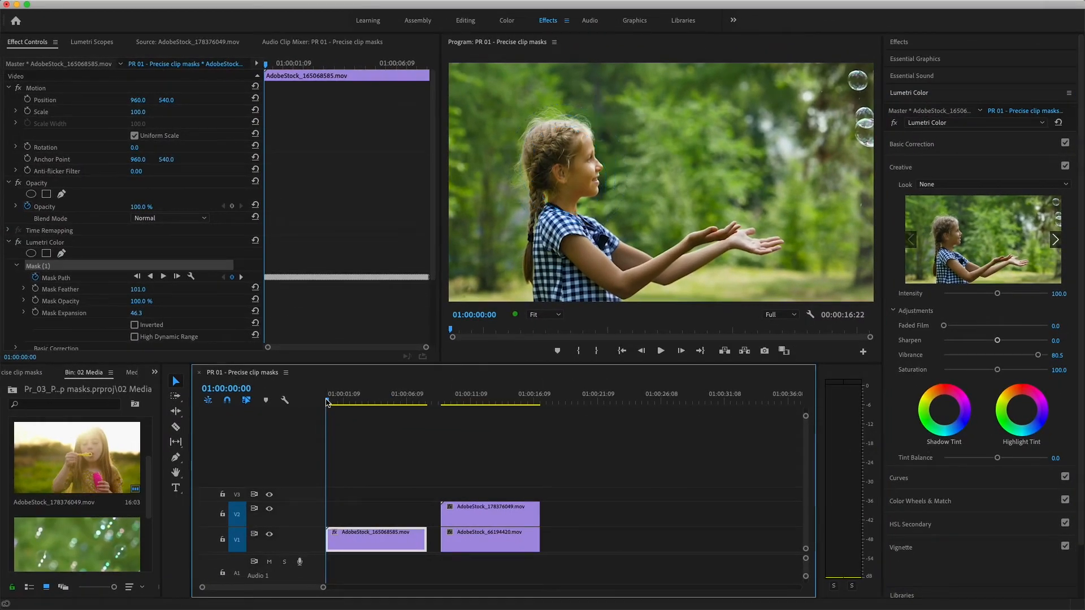
click(893, 124)
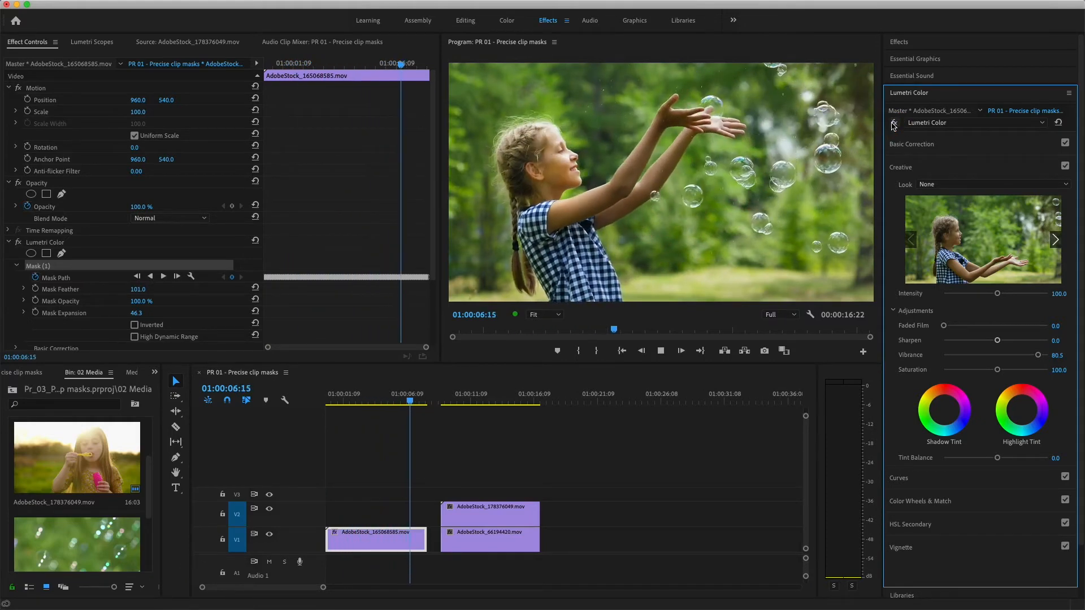
key(space)
click(495, 366)
key(Home)
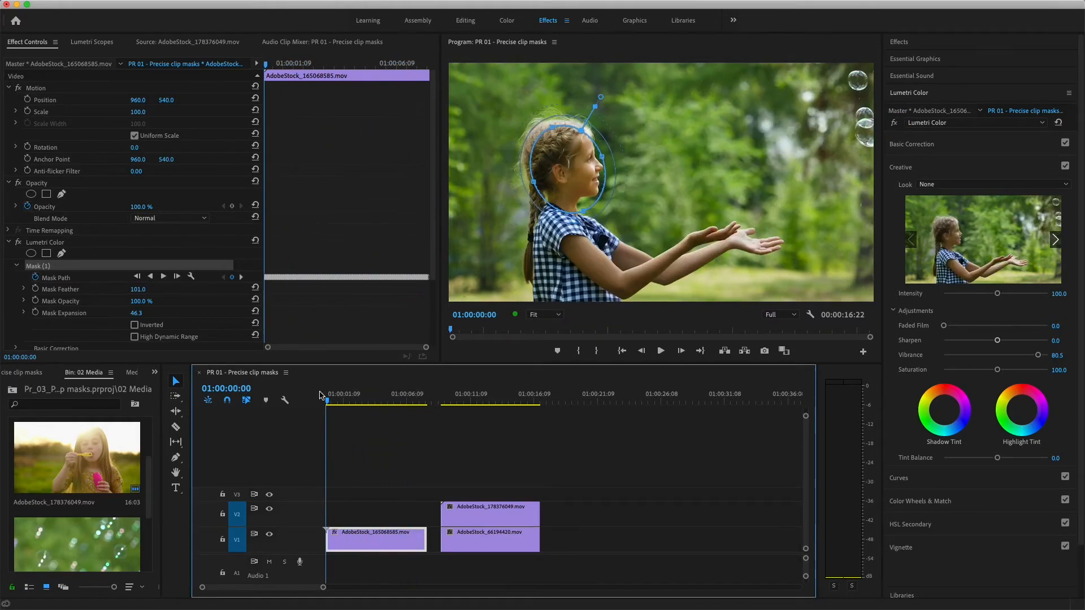
Set the Lumetri Color Highlights to 51.4 and play the clip to check the masked correction
click(902, 168)
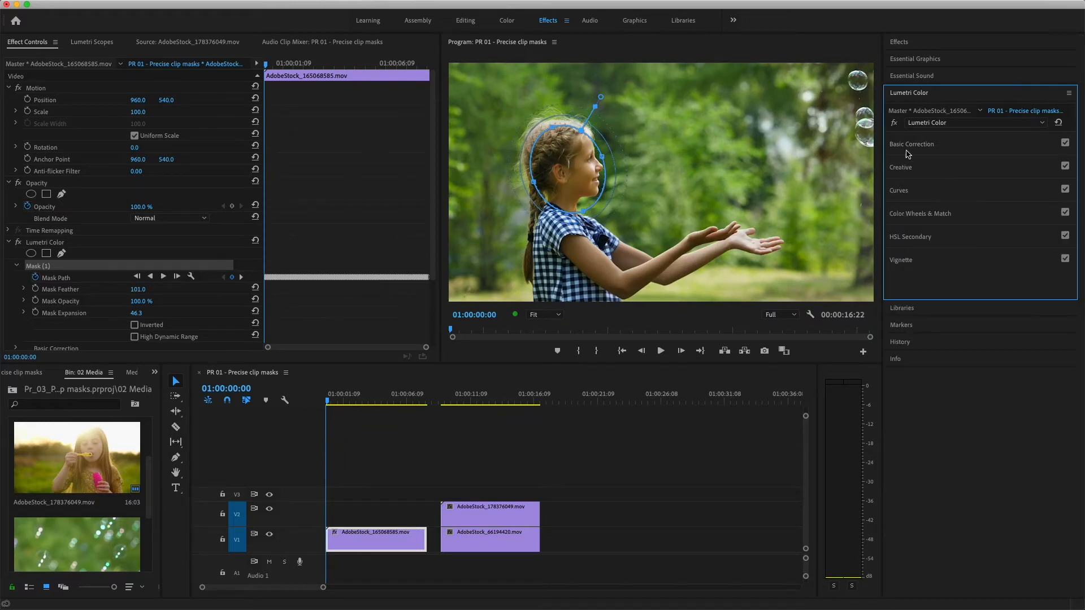
click(911, 144)
drag(997, 256, 1008, 275)
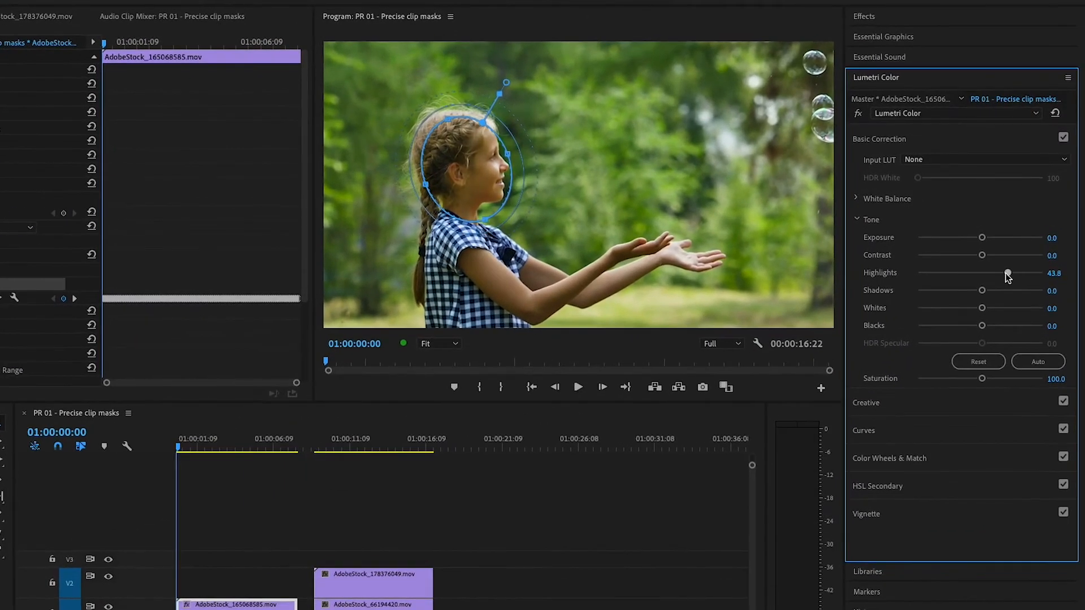
click(202, 500)
key(space)
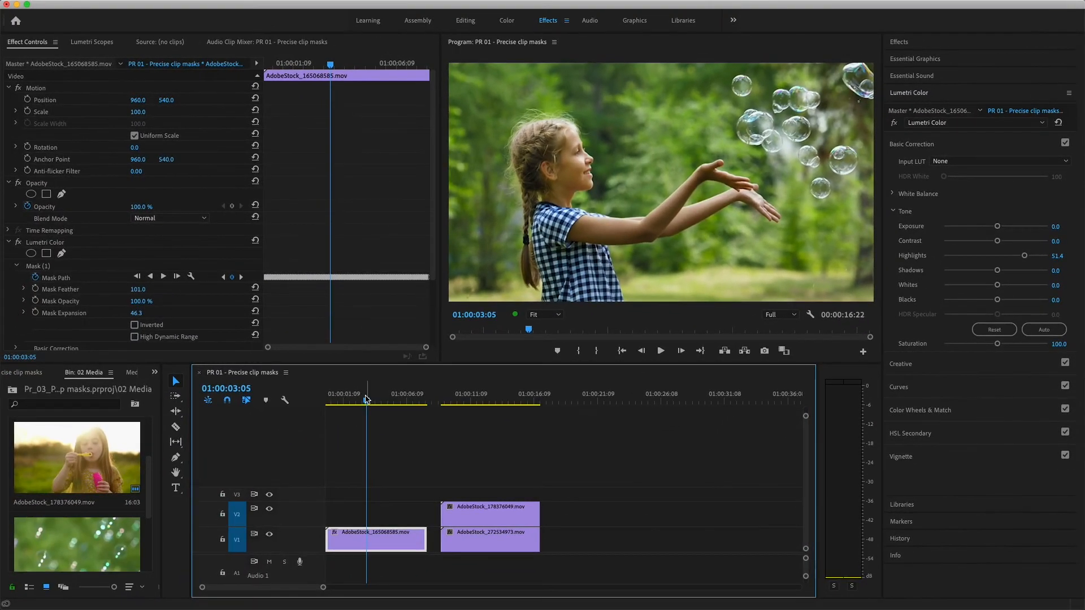
At 01:00:12:17, add an elliptical opacity mask to the AdobeStock_178376049.mov clip on V2
click(487, 515)
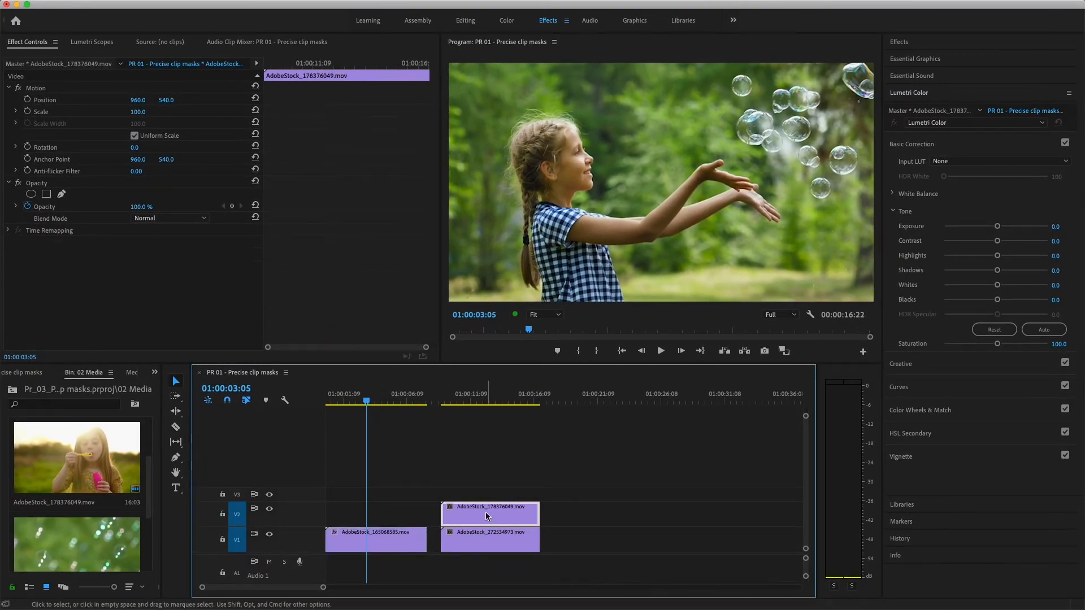
click(488, 398)
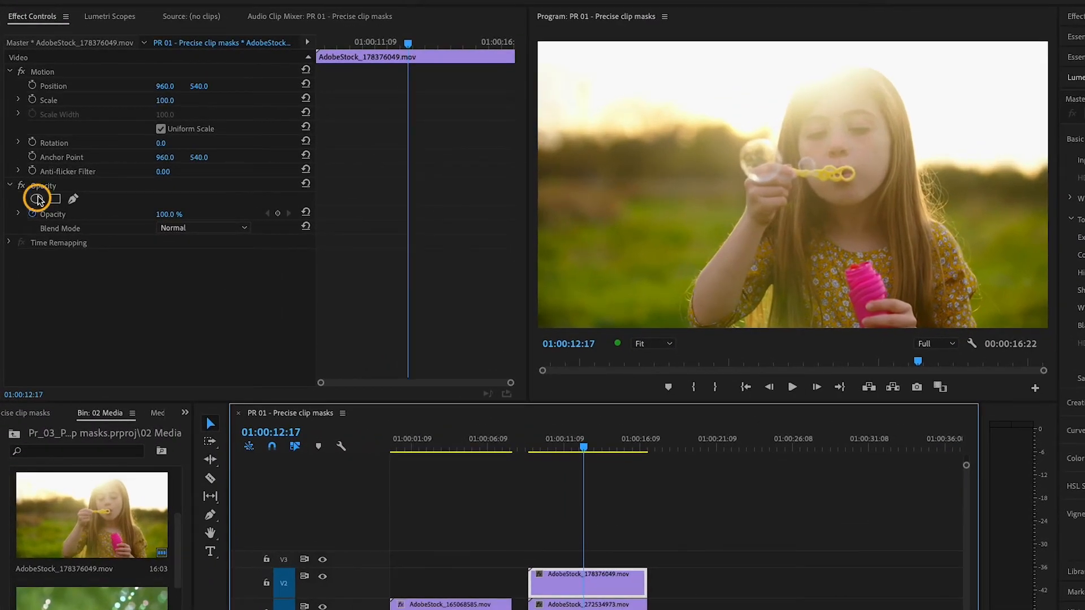
click(37, 199)
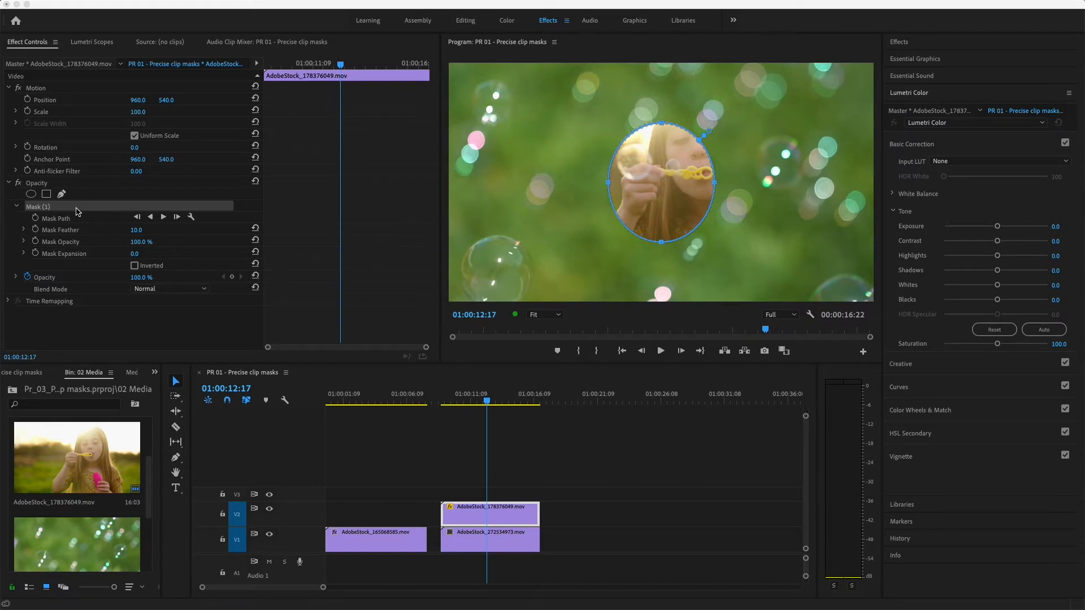
Enlarge the opacity ellipse to surround the bubble-blowing girl, with a mask feather of 149.4 and expansion of 50.9
drag(661, 242, 661, 289)
drag(661, 127, 662, 76)
drag(714, 183, 737, 184)
drag(672, 200, 699, 196)
drag(699, 285, 700, 293)
drag(764, 183, 776, 183)
drag(634, 183, 627, 183)
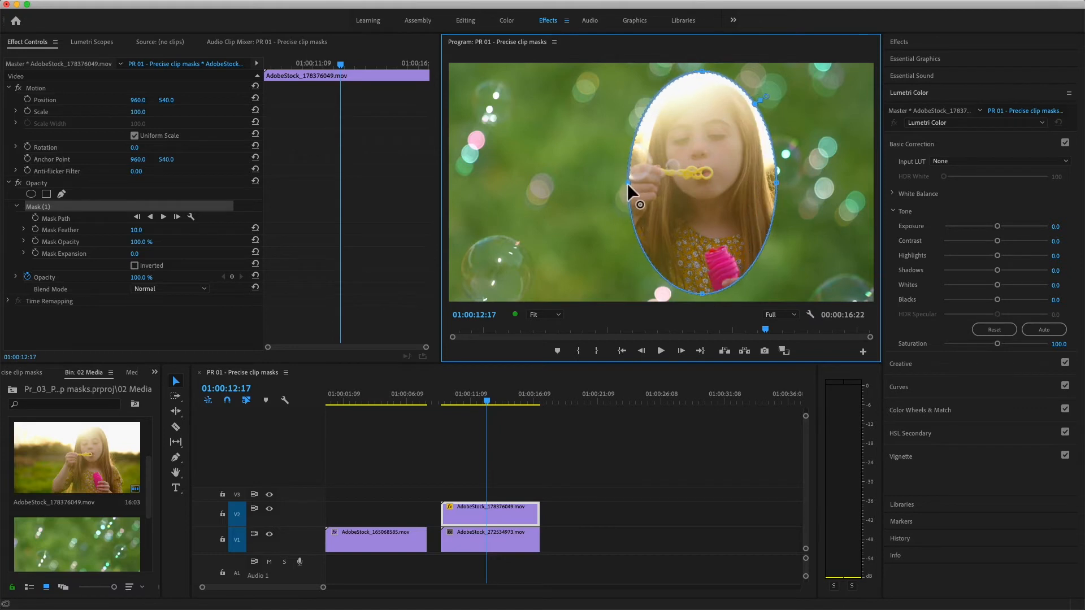
mouse_move(766, 96)
mouse_down()
mouse_move(788, 77)
mouse_move(778, 86)
mouse_up()
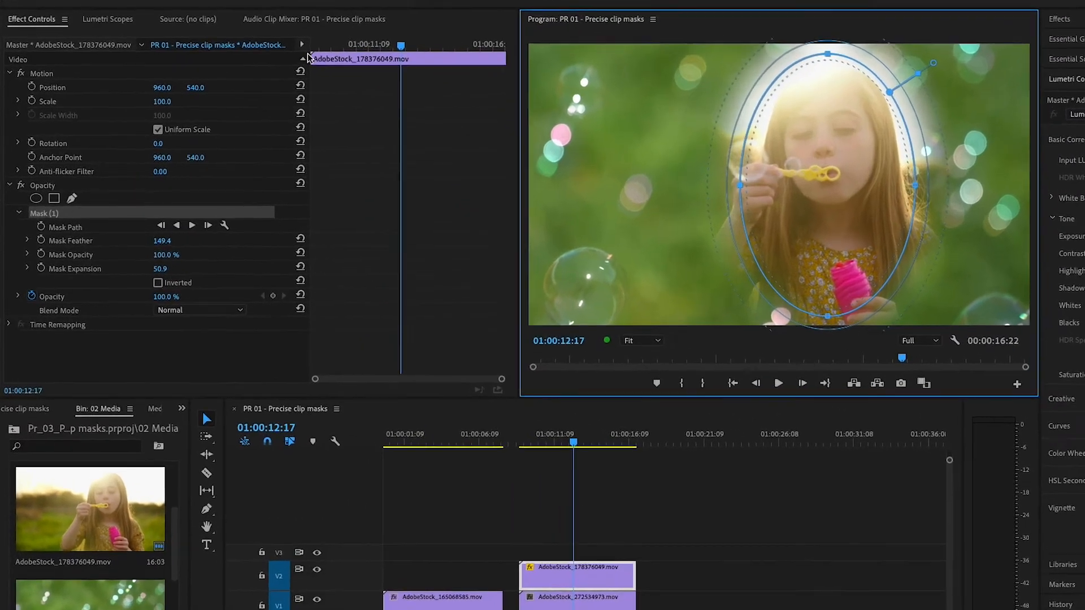
Shift the masked V2 clip horizontally to position 1077.4, 540.0 and play the composite from 01:00:09:02
click(64, 75)
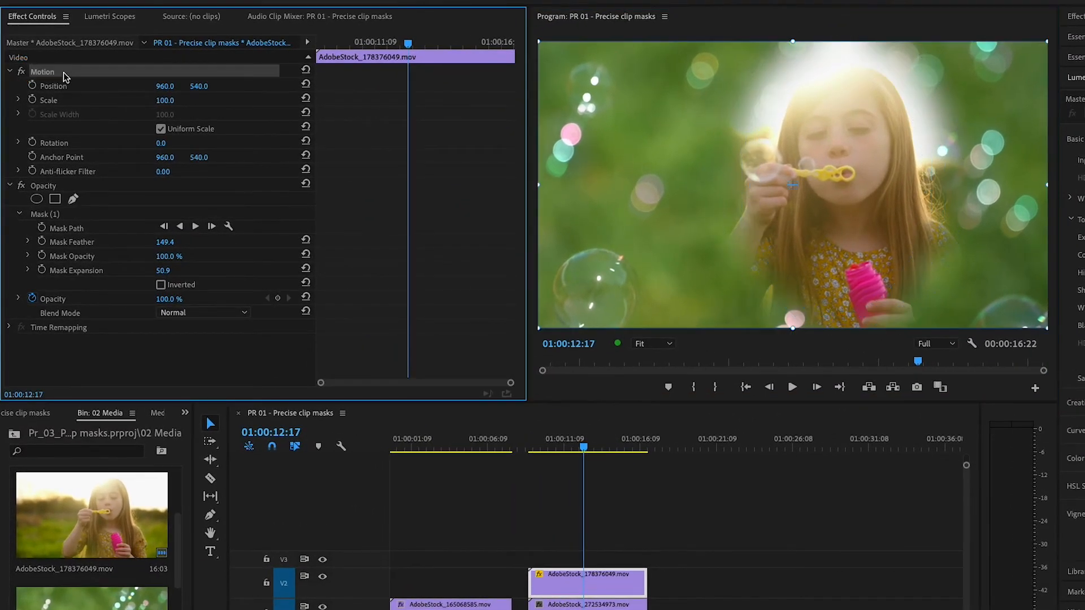
drag(727, 203, 764, 213)
drag(584, 446, 531, 450)
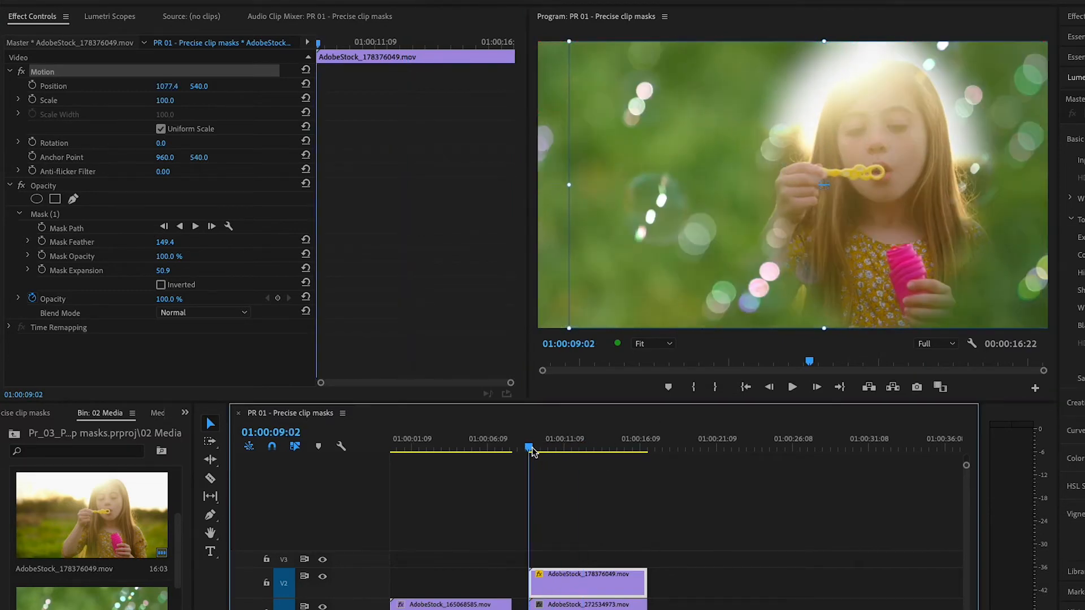
key(space)
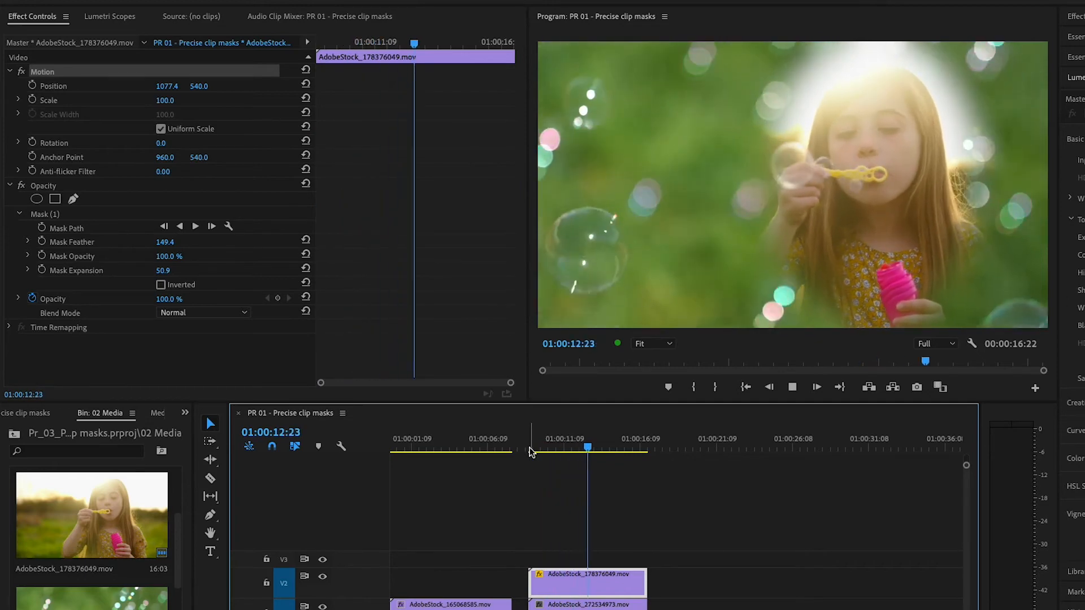
At 01:00:09:02, start a second, freeform opacity mask on the girl clip, tracing her arm and lower body with the monitor zoomed to 25%
click(530, 450)
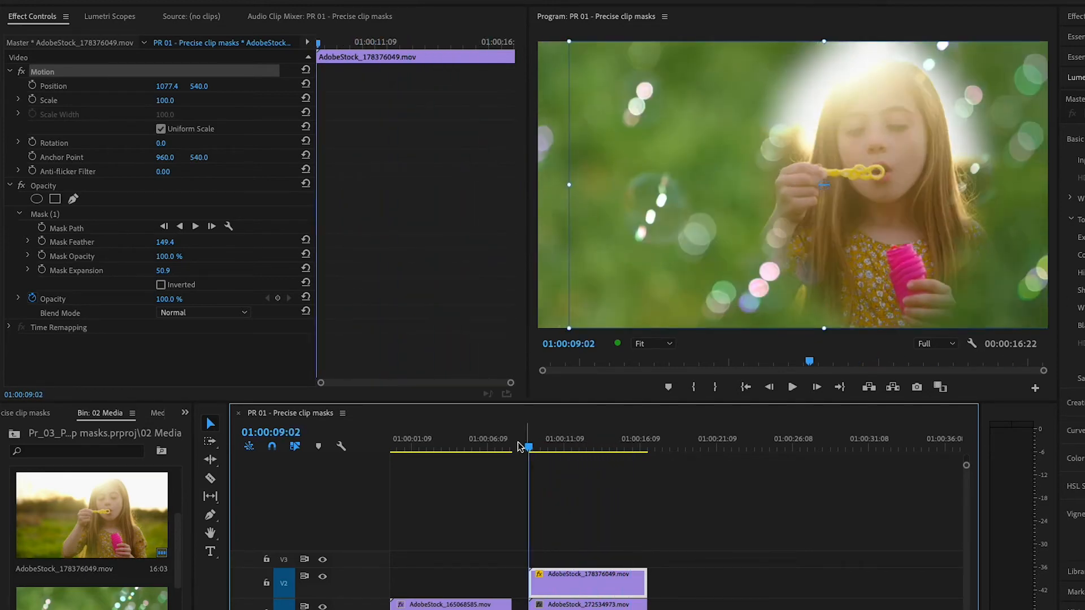
click(73, 199)
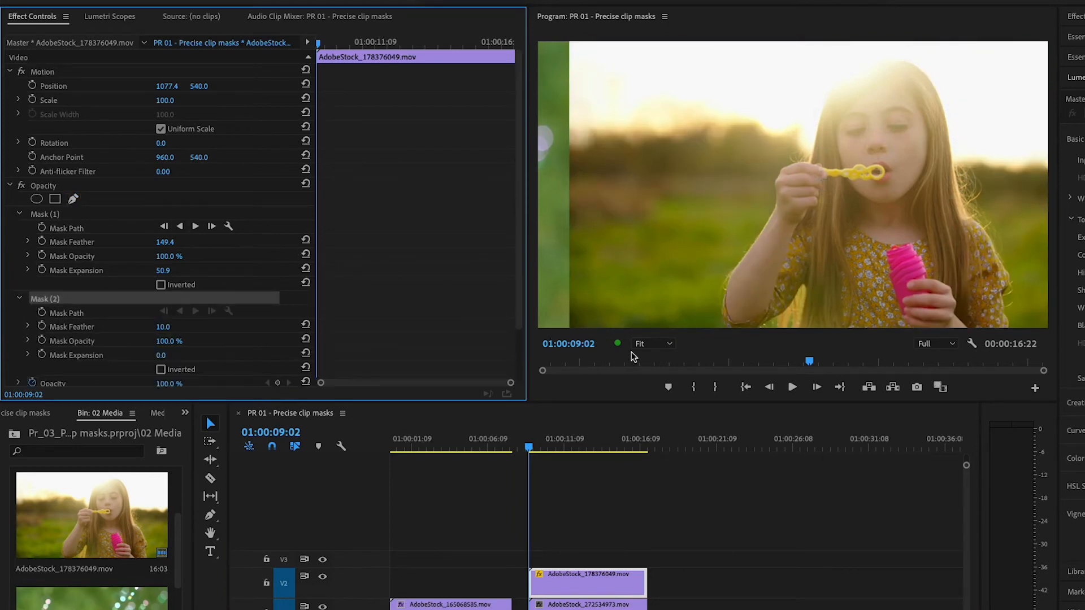
click(670, 345)
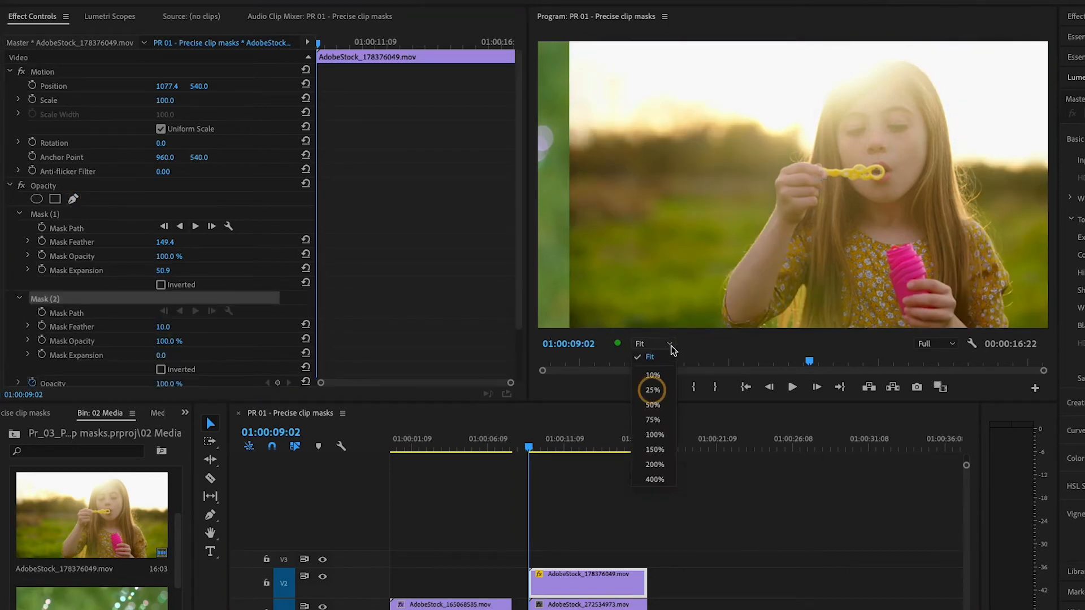
click(652, 390)
click(751, 238)
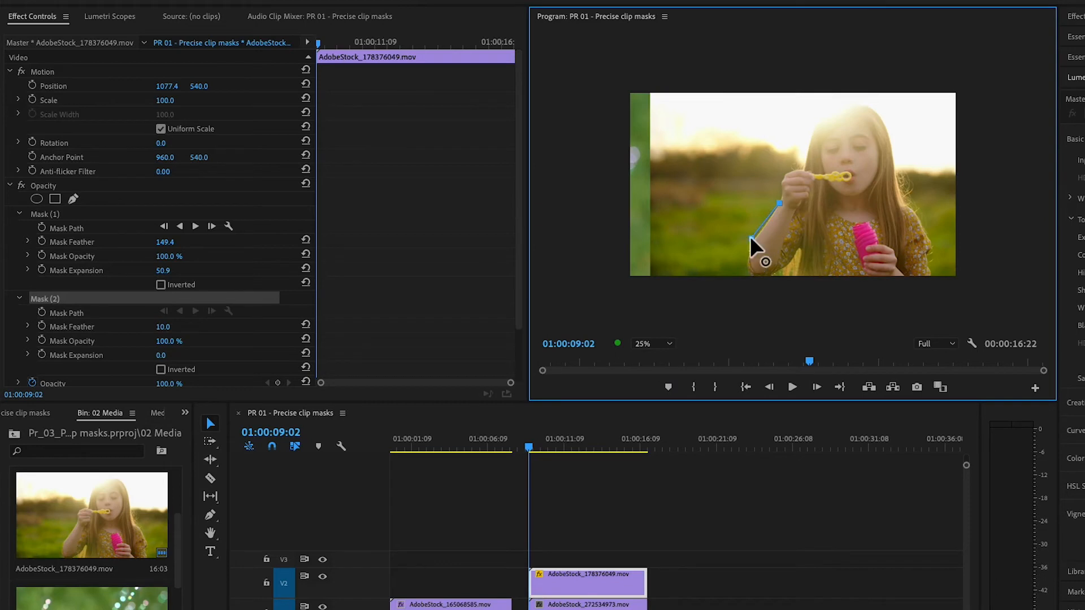
click(745, 261)
click(761, 276)
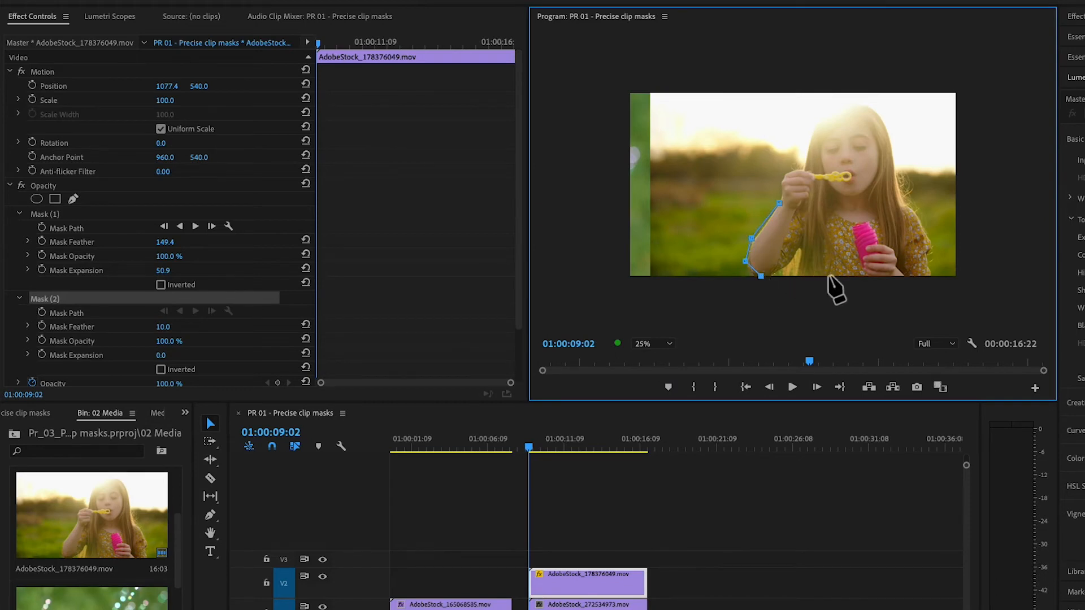
click(930, 276)
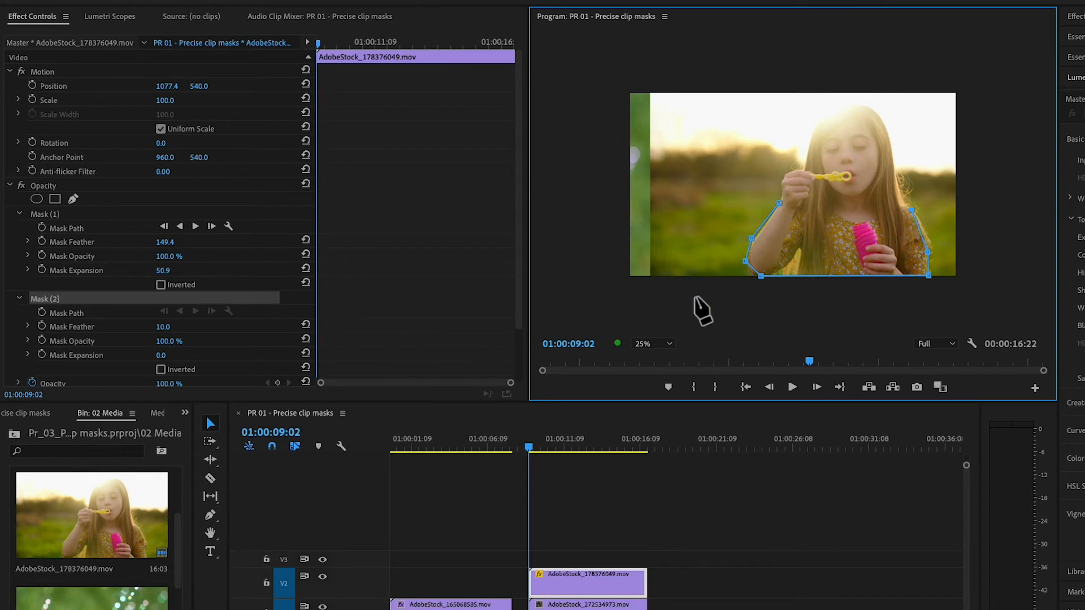
Restore the monitor zoom to Fit and close the freeform mask path around the girl's shoulder, neckline and raised hand
click(669, 342)
click(662, 358)
click(663, 359)
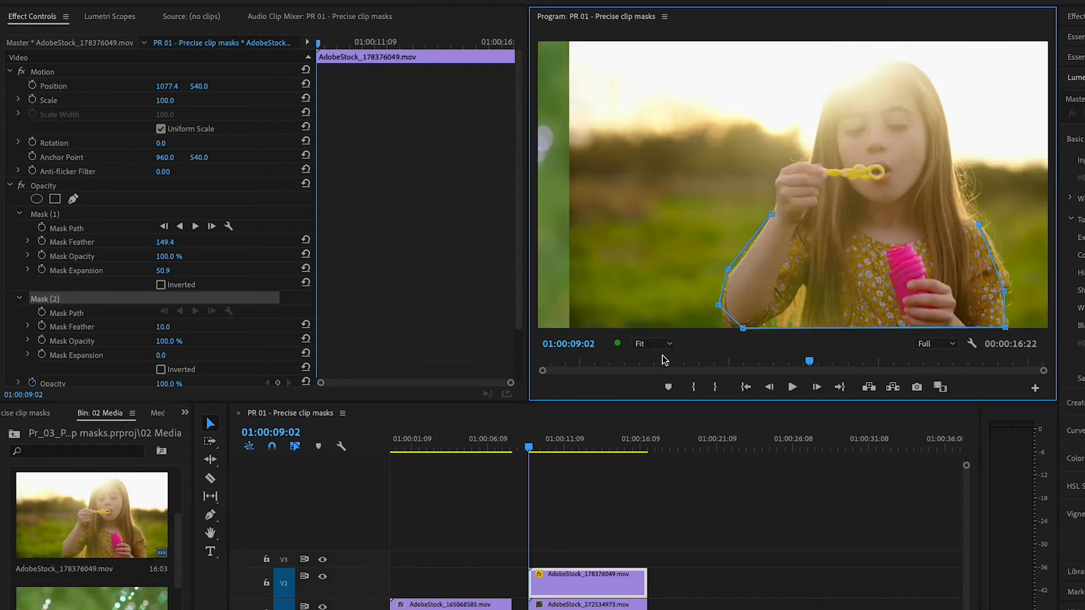
click(959, 208)
click(889, 235)
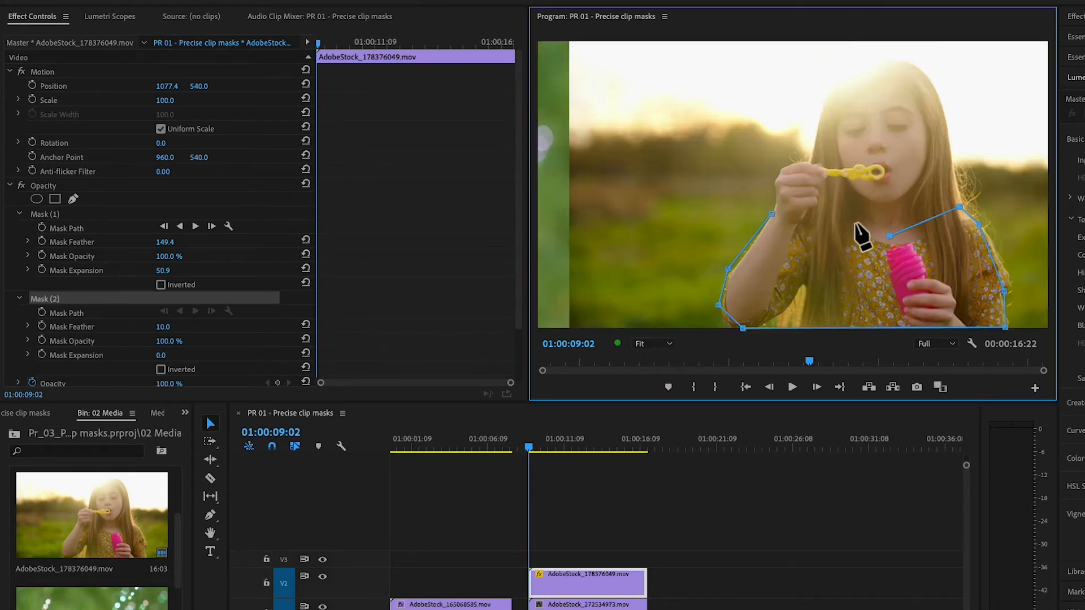
click(824, 194)
click(819, 164)
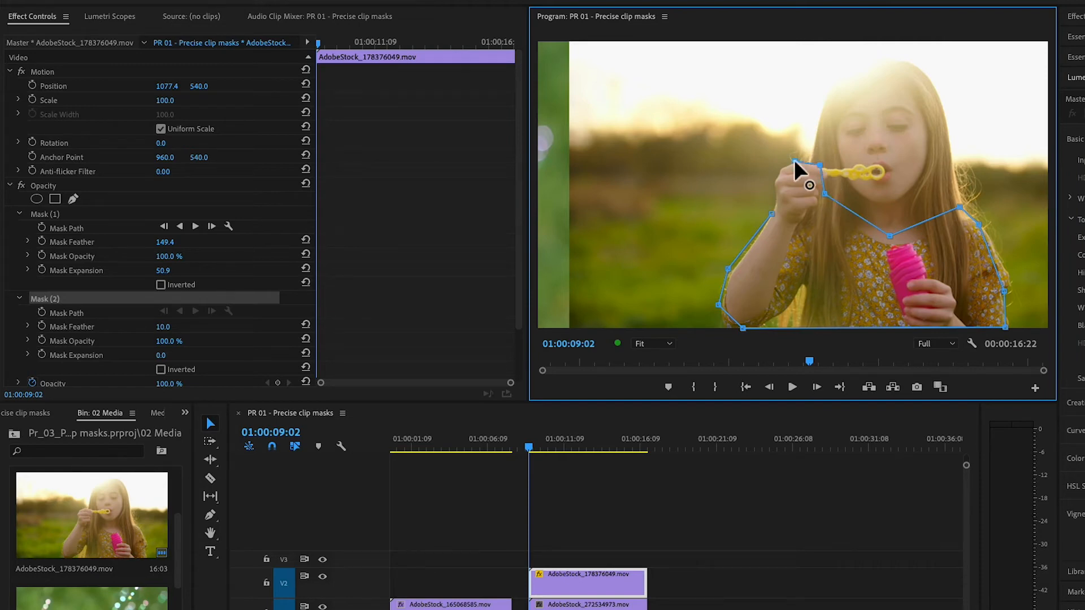
click(795, 161)
click(774, 171)
click(772, 214)
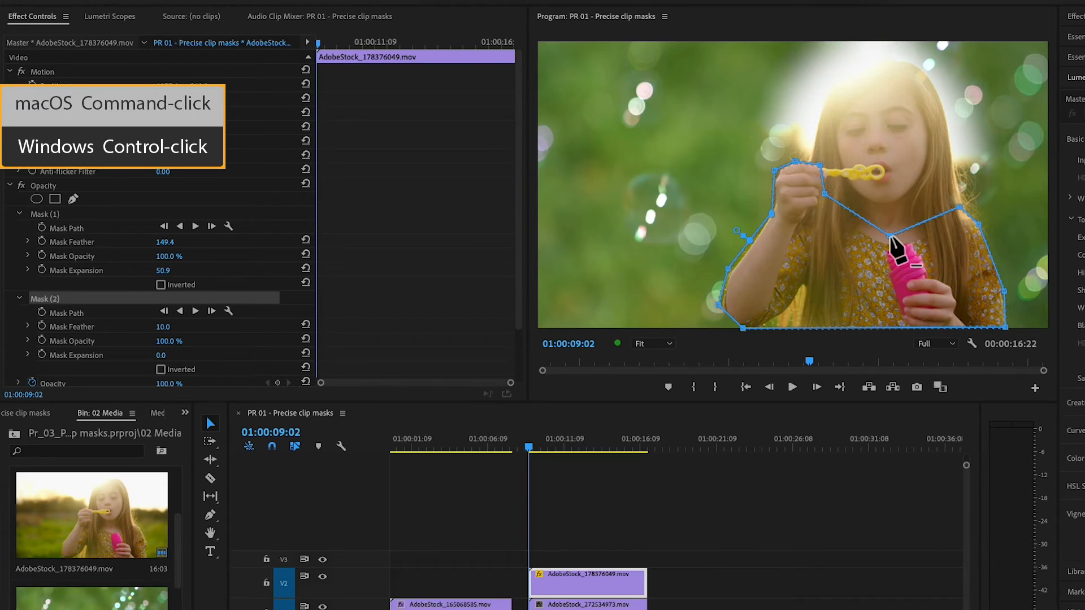
Replace the neckline's corner point in Mask (2) with a smooth curved point and fit the shoulder and arm points to her outline
ctrl+click(890, 237)
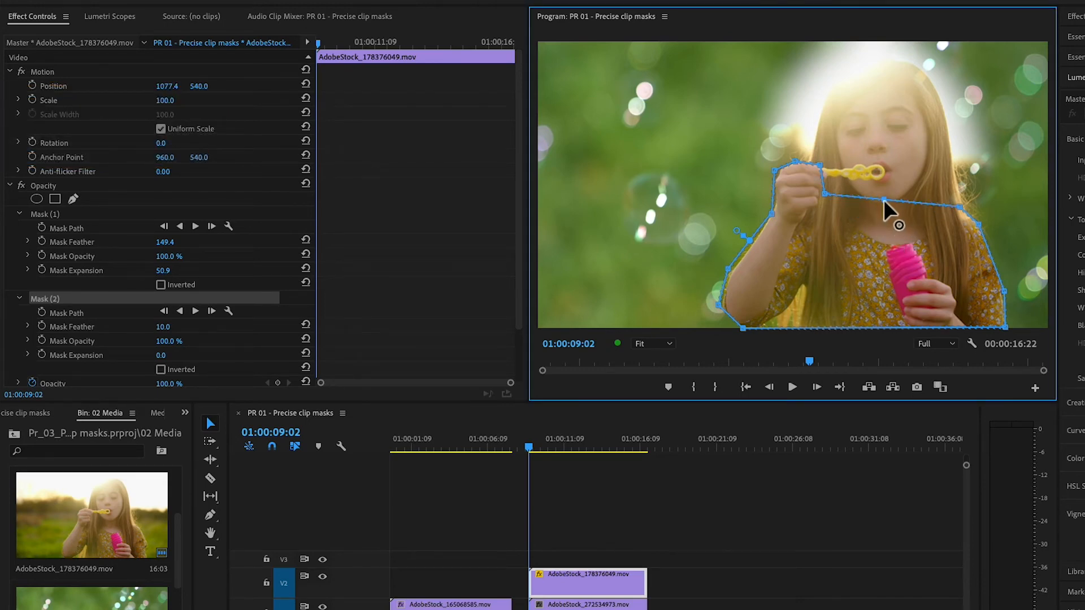
drag(883, 200, 925, 241)
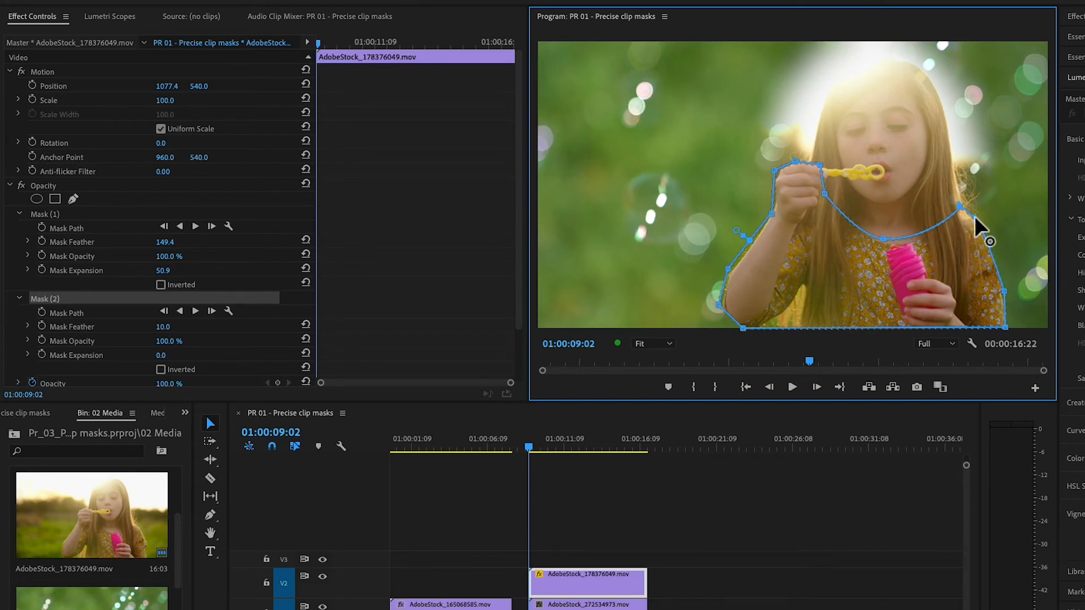
drag(976, 217, 976, 213)
drag(728, 269, 732, 272)
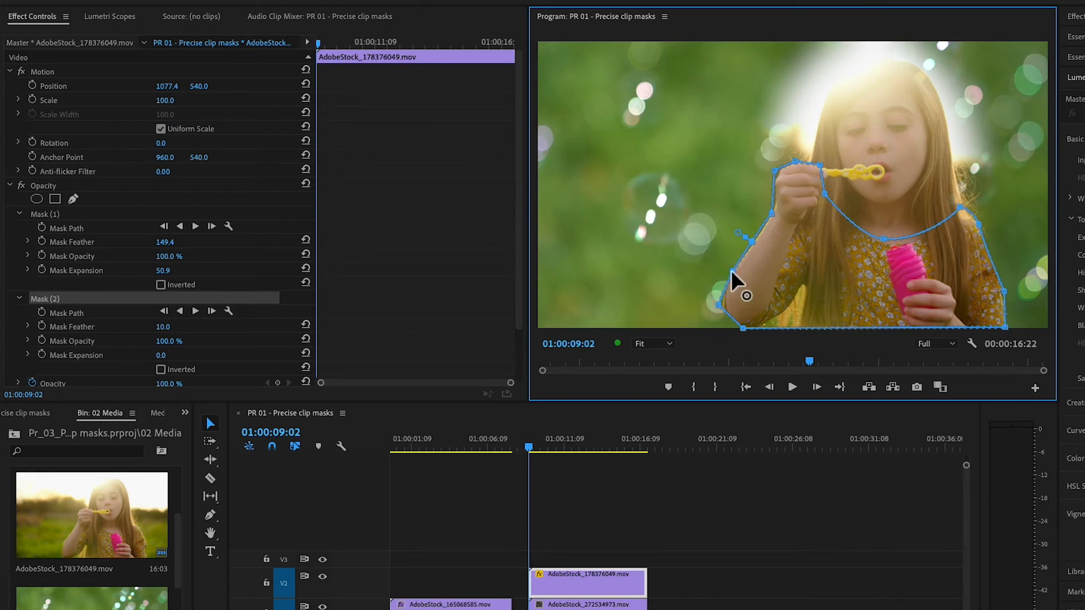
alt+click(717, 305)
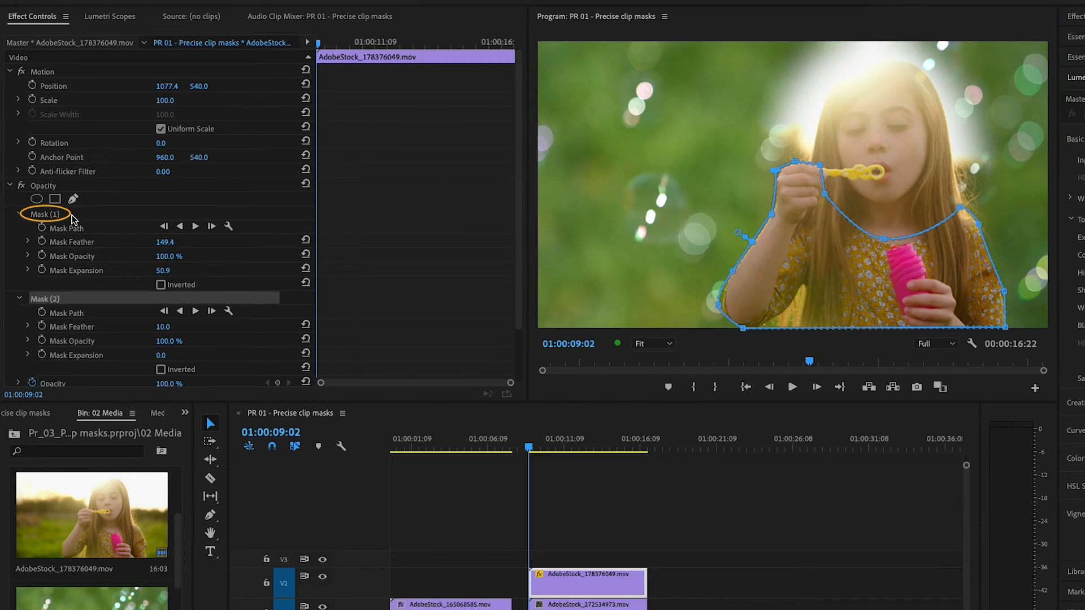
Compare Mask (1) with Mask (2), and give Mask (2) a feather of 33.9 and an expansion of 20.9
click(72, 215)
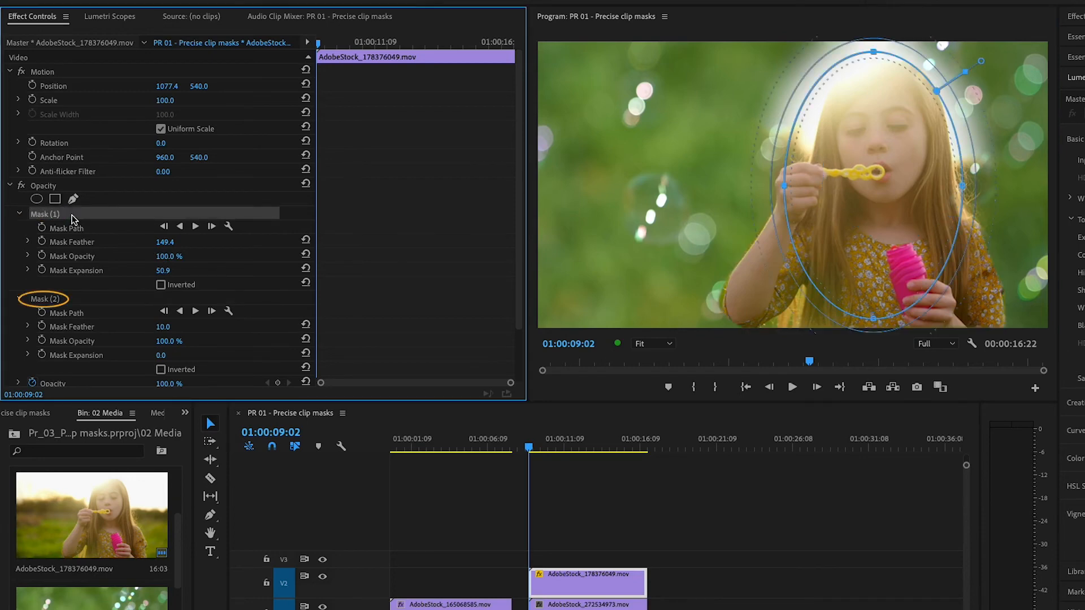
click(63, 301)
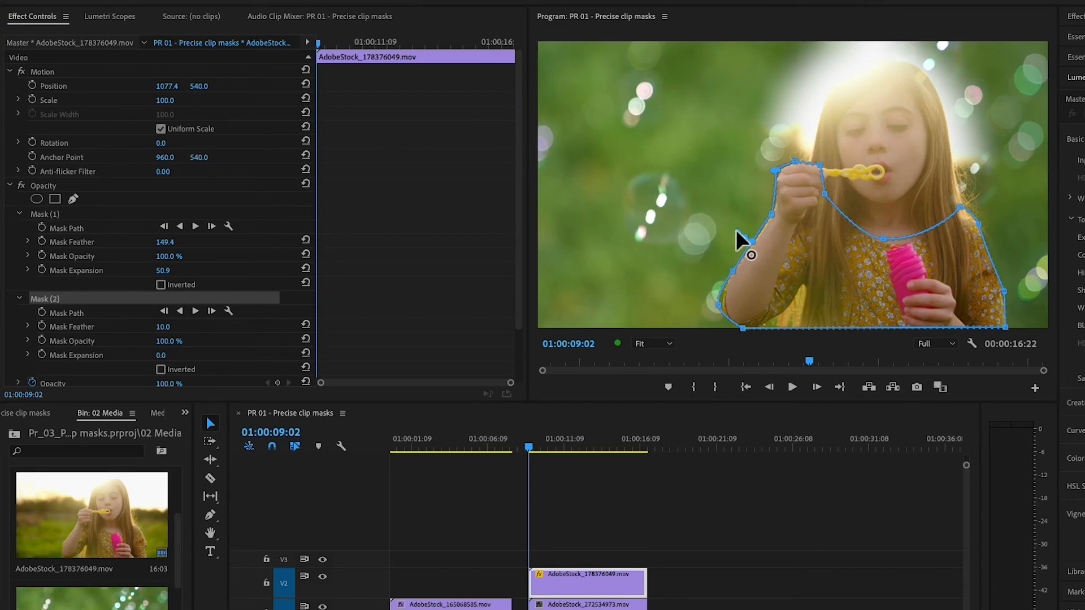
drag(736, 231, 721, 222)
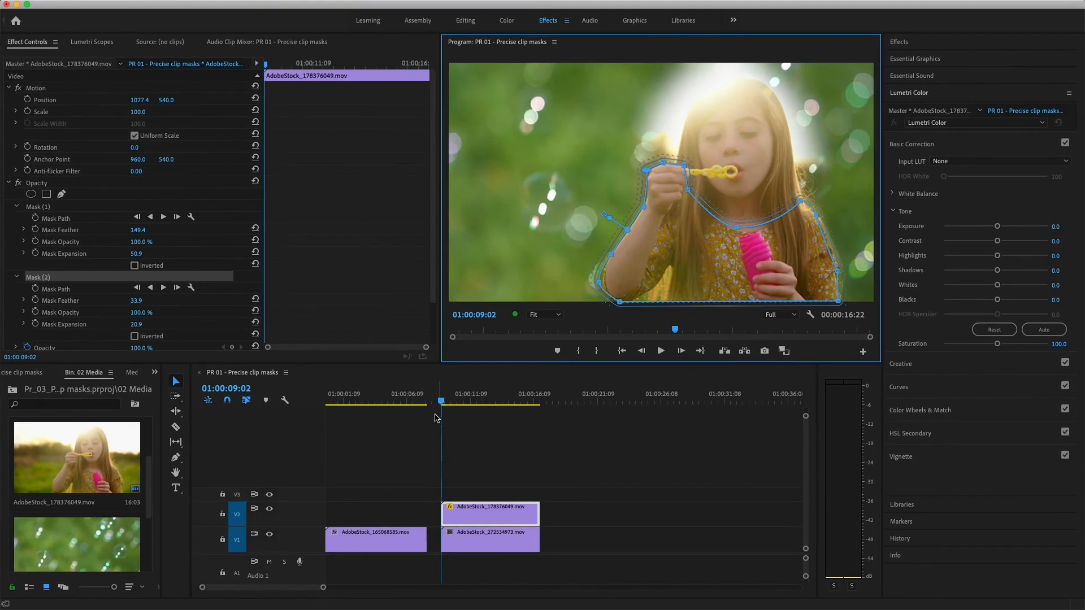
Deselect the clip, play the two-mask composite and return the playhead to 01:00:09:02
click(509, 471)
key(space)
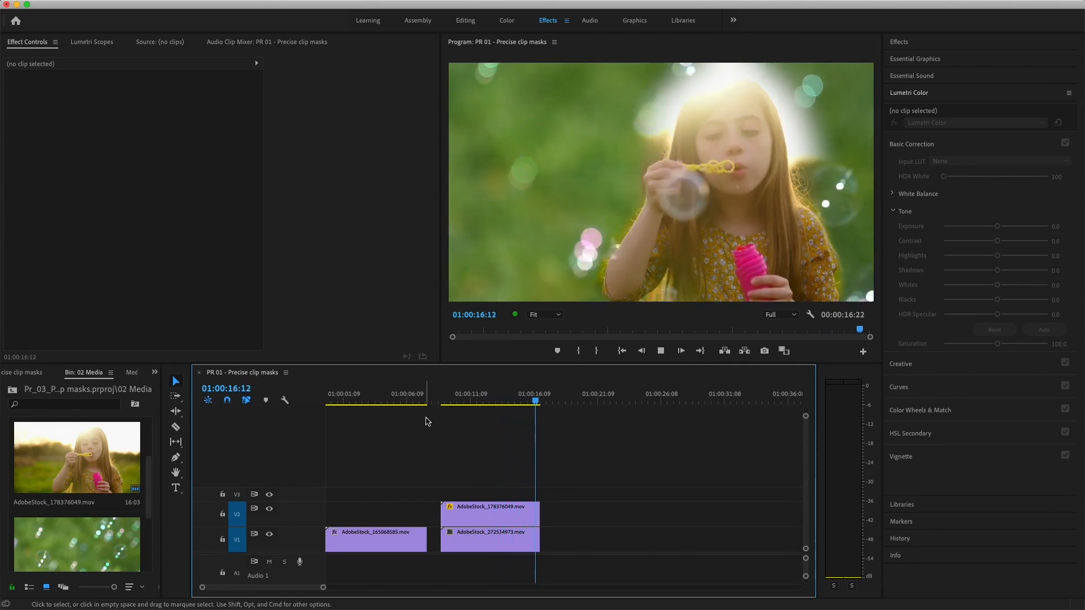
key(space)
click(442, 404)
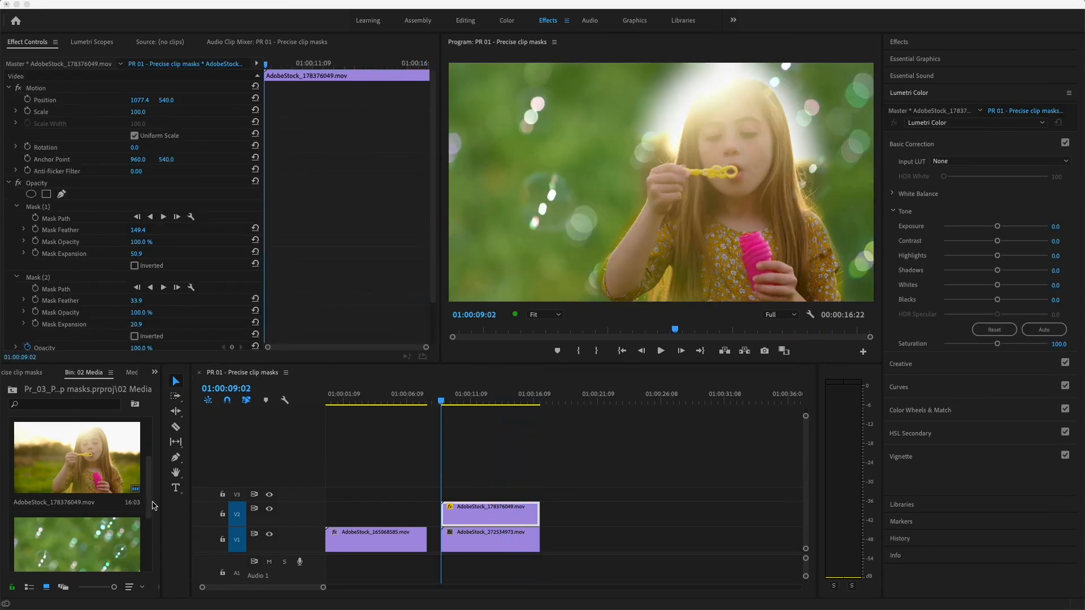
Replace the AdobeStock_272534973.mov background clip on V1 with AdobeStock_66194420.mov from the 02 Media bin
drag(149, 503, 136, 559)
click(95, 540)
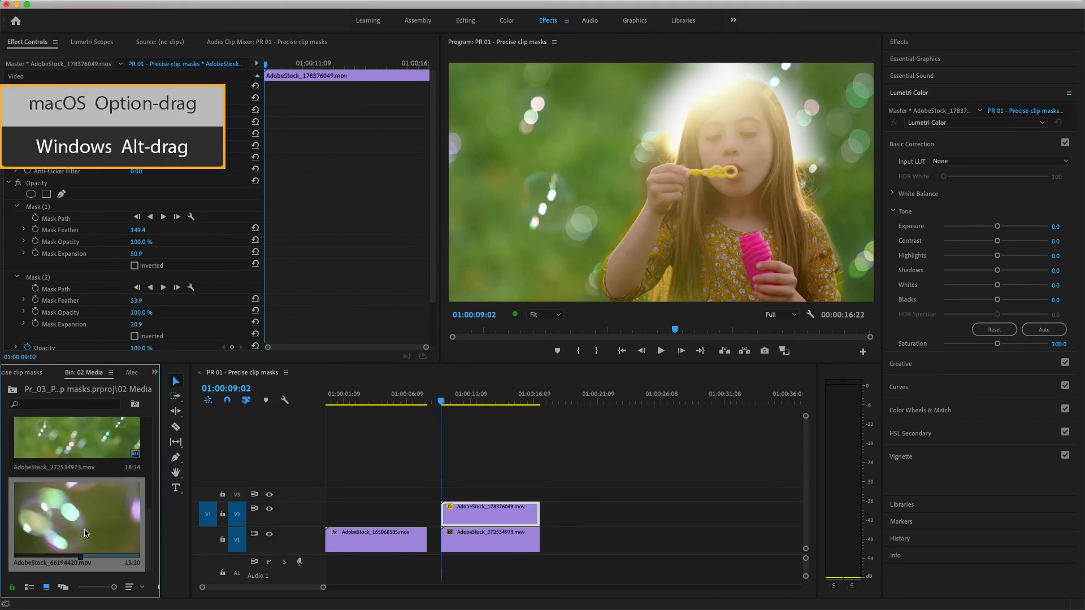
drag(88, 527, 501, 545)
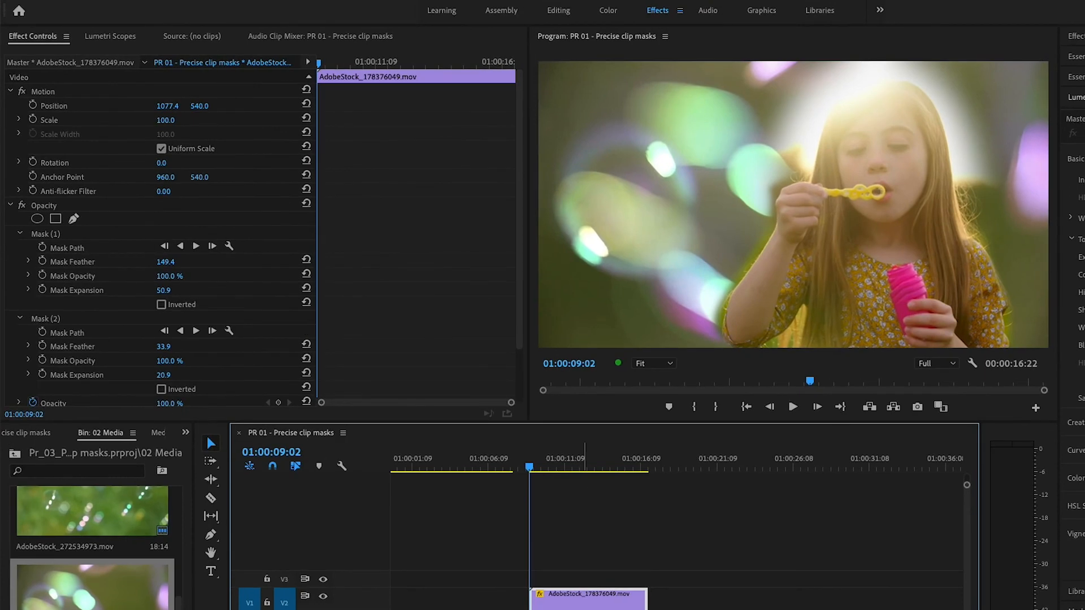
Set Mask (1) to a feather of 216.9 and expansion of 102.1, and Mask (2) to a feather of 99.7
click(40, 235)
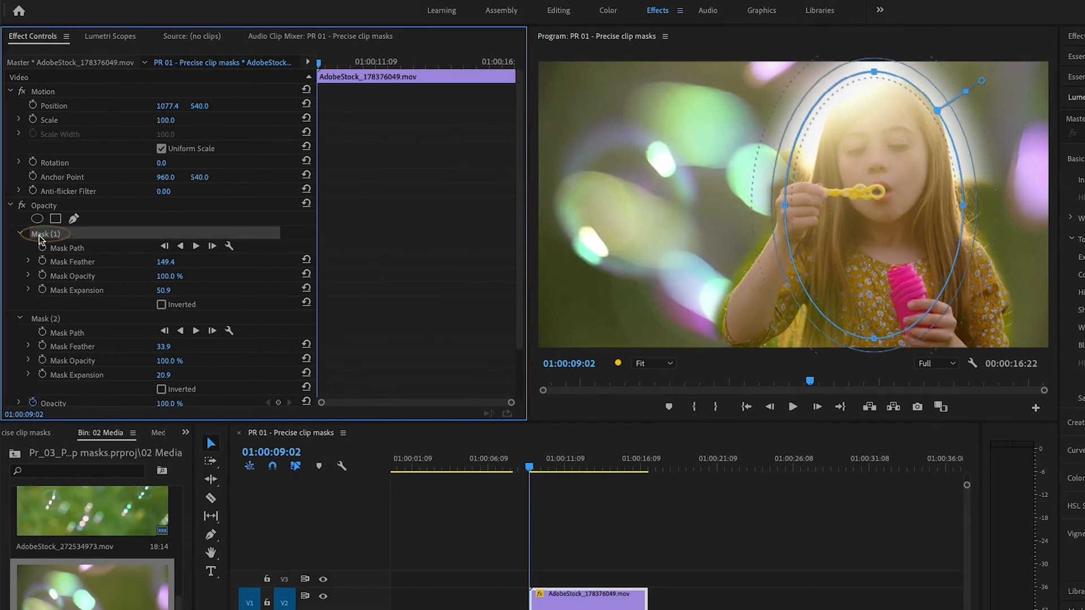
mouse_move(981, 80)
mouse_down()
mouse_move(989, 75)
mouse_move(975, 86)
mouse_up()
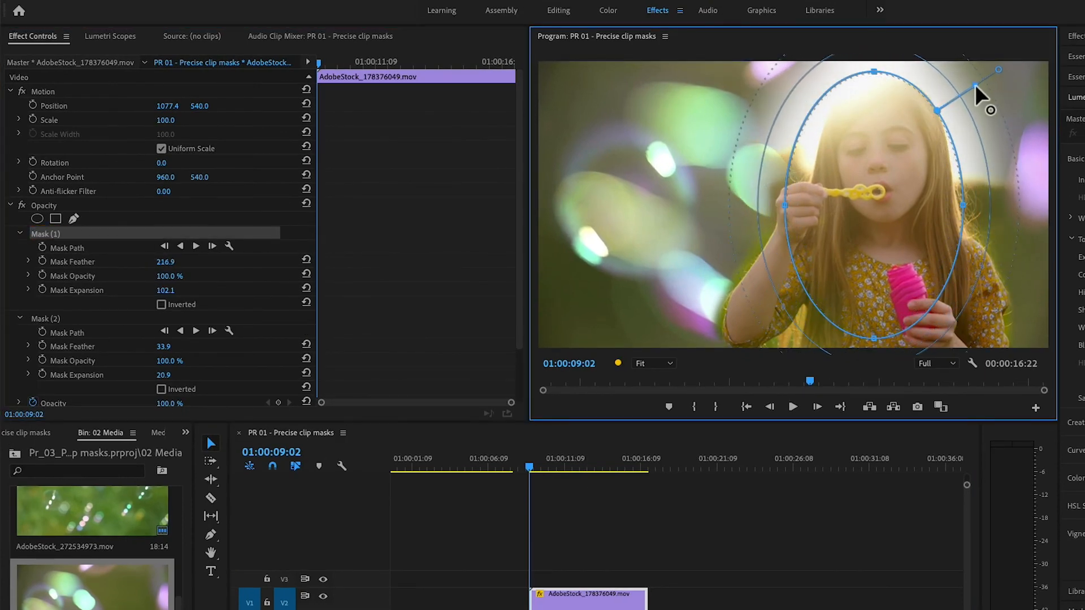
click(188, 320)
drag(734, 257, 718, 238)
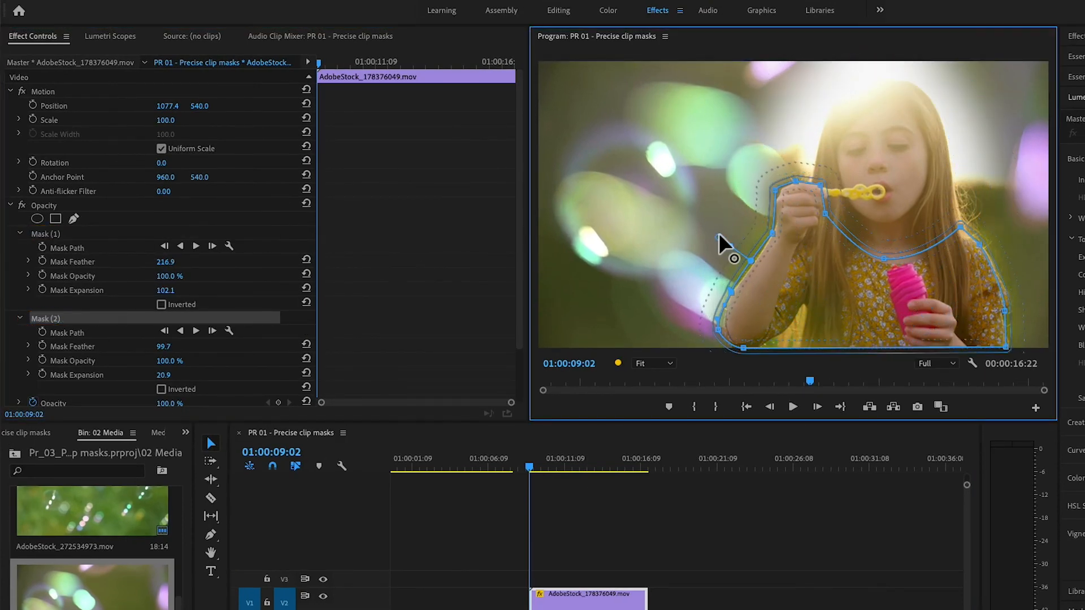